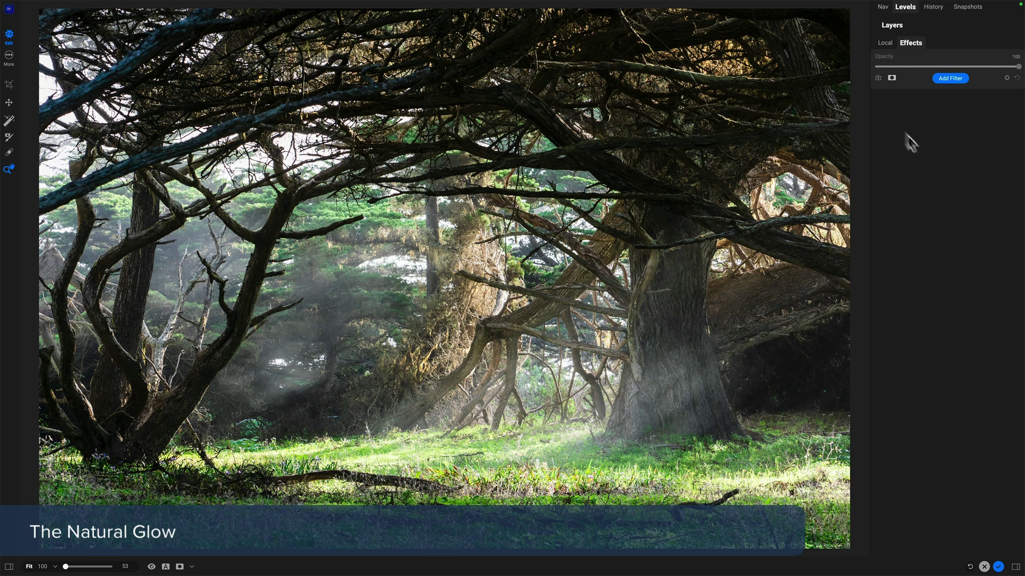
Step: Add a Glow filter to the photo, apply its Normal style and look through the additional style presets
left_click(942, 78)
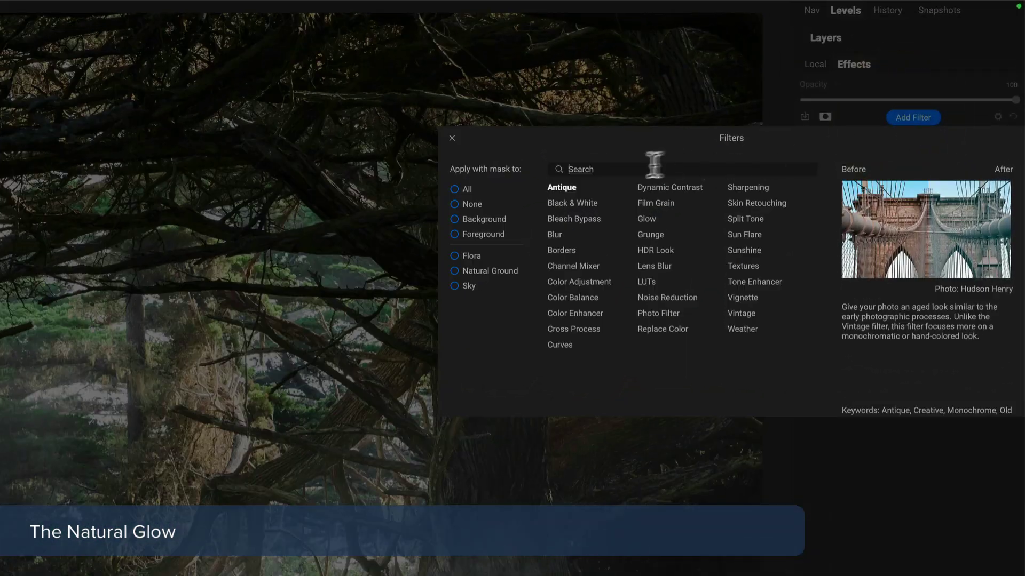
left_click(646, 219)
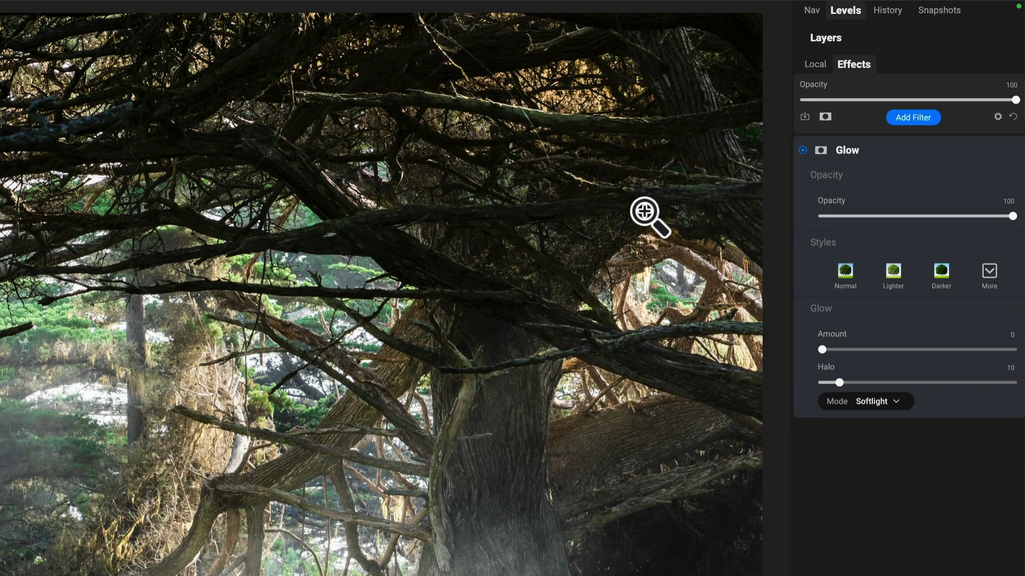
left_click(842, 272)
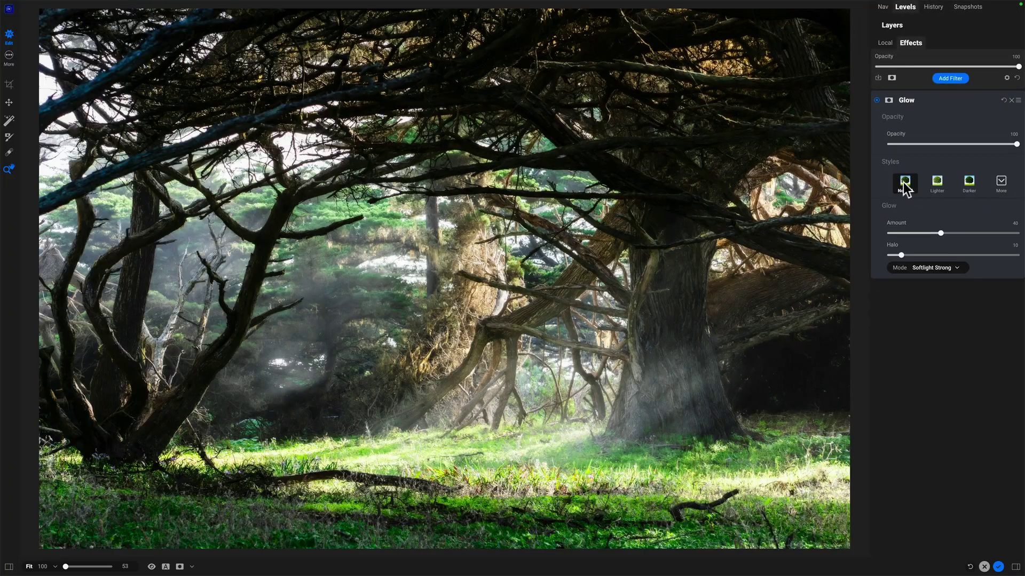
left_click(1002, 182)
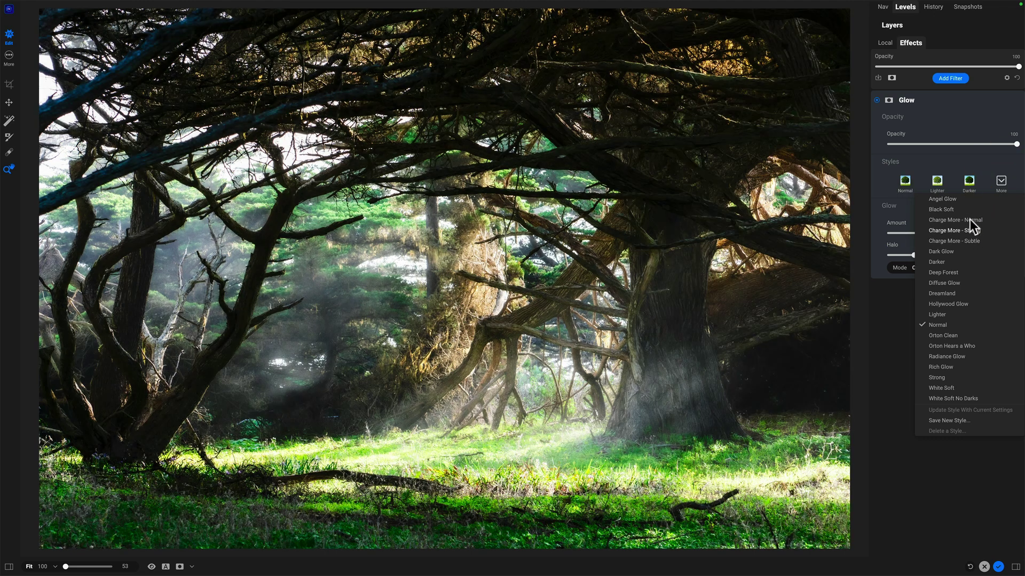
left_click(958, 162)
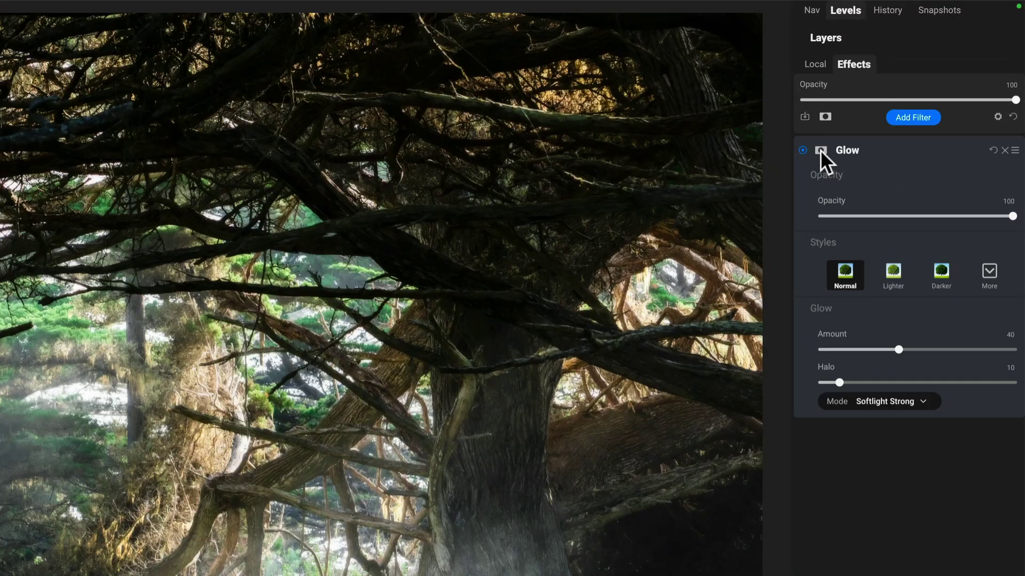
Step: Apply a luminosity mask to the Glow filter, reset it, reapply it and adjust the mask's density
left_click(889, 101)
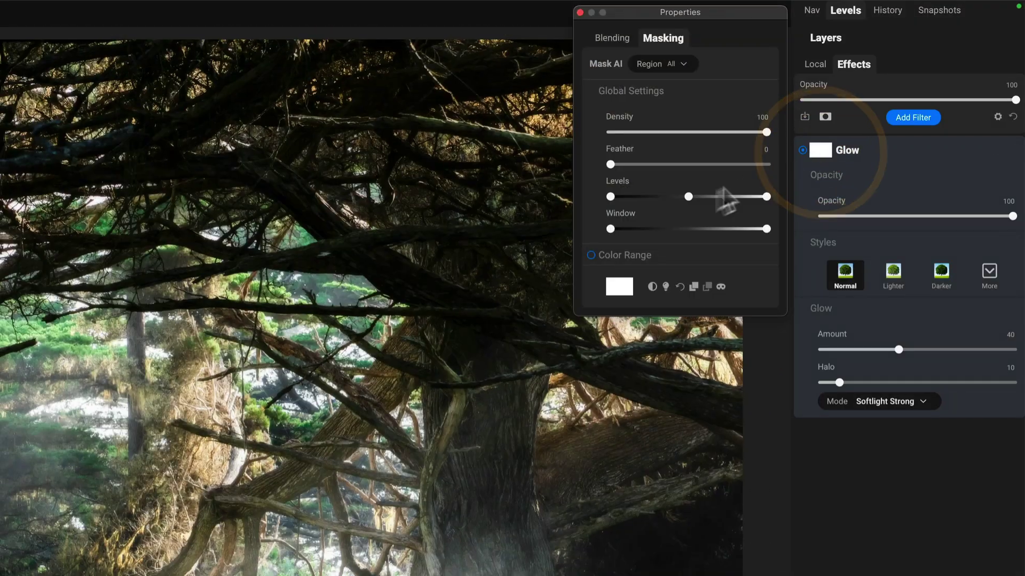
left_click(665, 284)
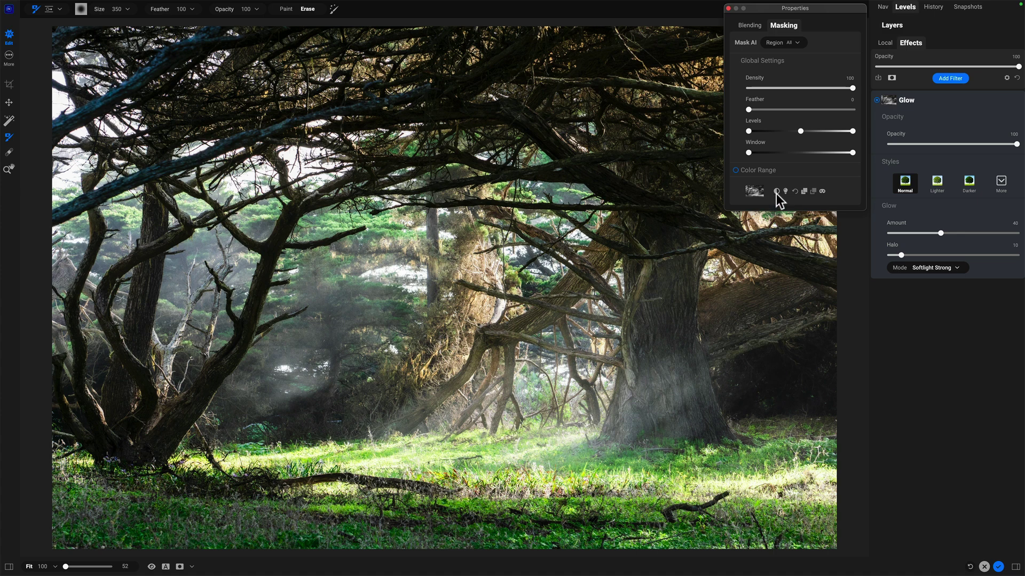
left_click(795, 191)
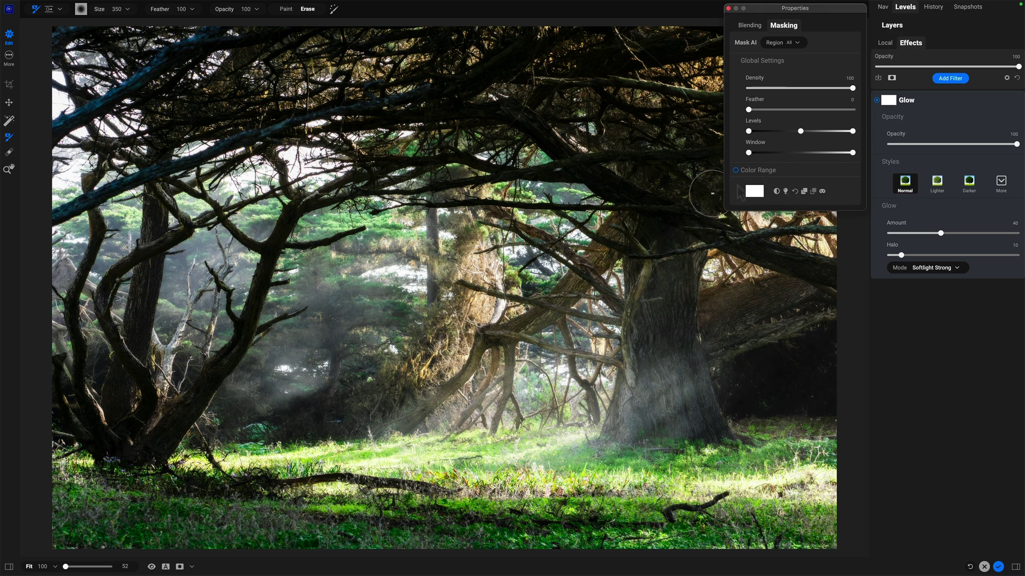
left_click(785, 190)
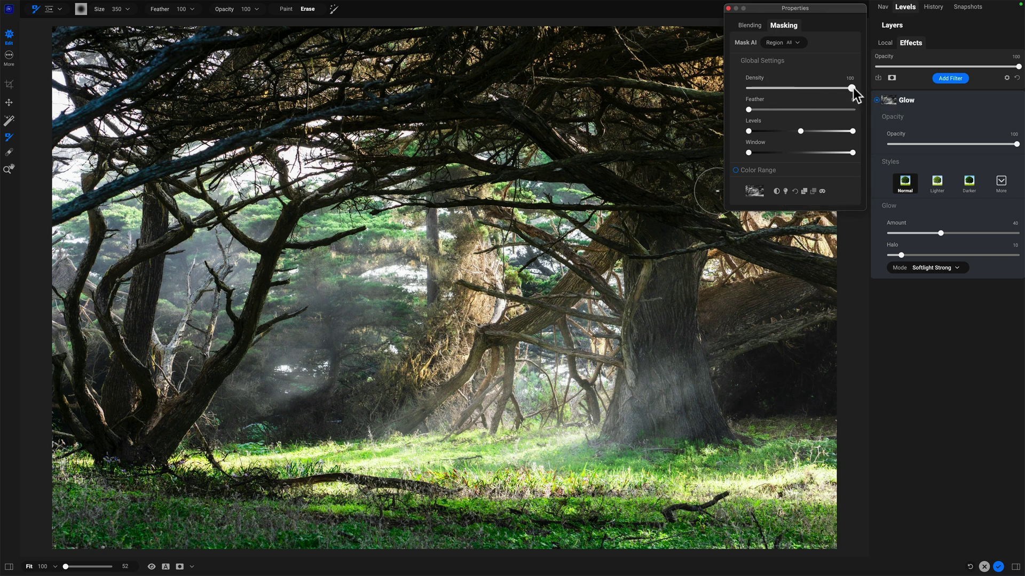
mouse_move(807, 90)
left_mouse_down()
mouse_move(731, 87)
mouse_move(812, 88)
left_mouse_up()
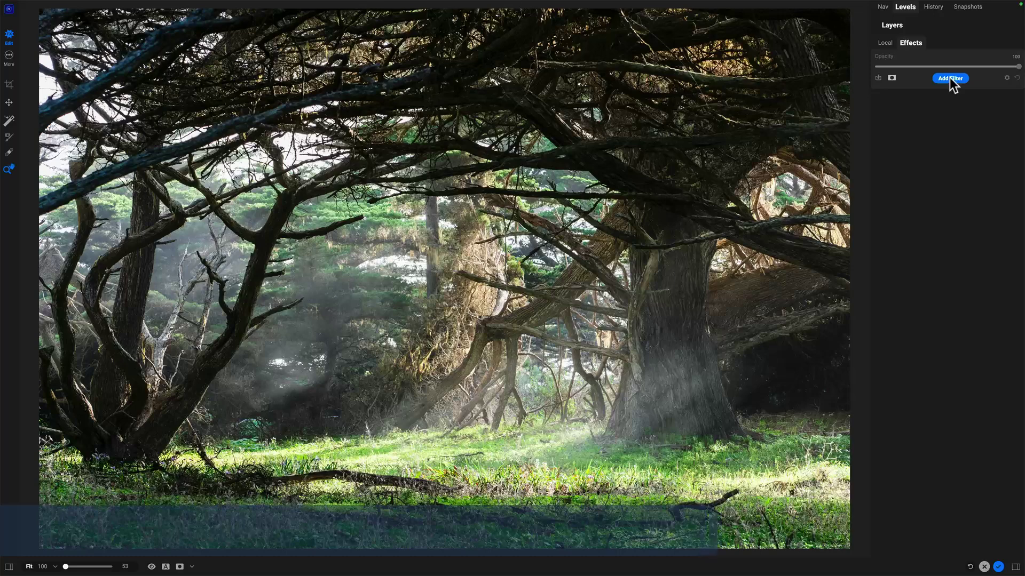
Step: Add a Black & White filter and turn on automatic adjustment for its color response
left_click(950, 78)
left_click(731, 135)
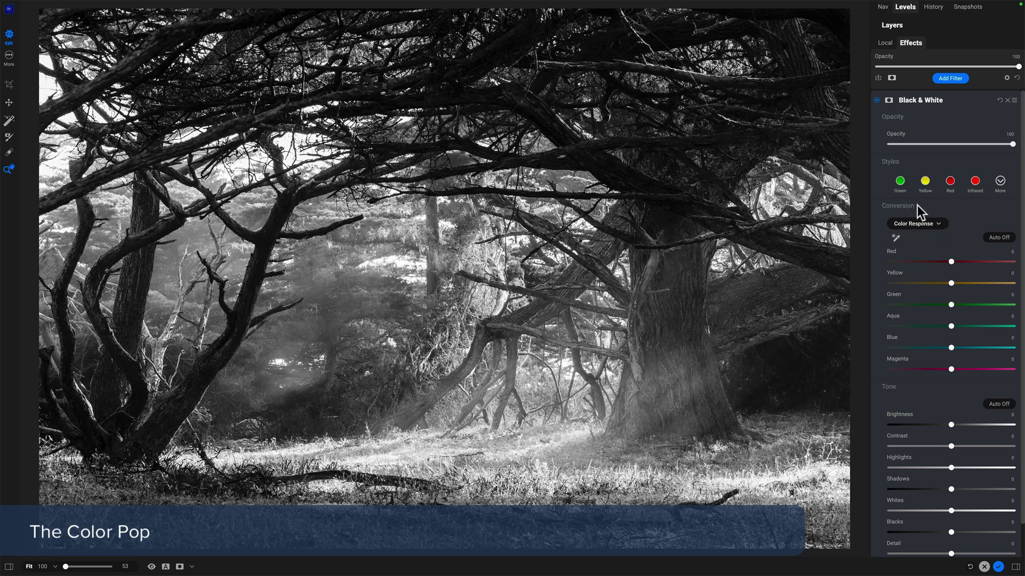
left_click(996, 239)
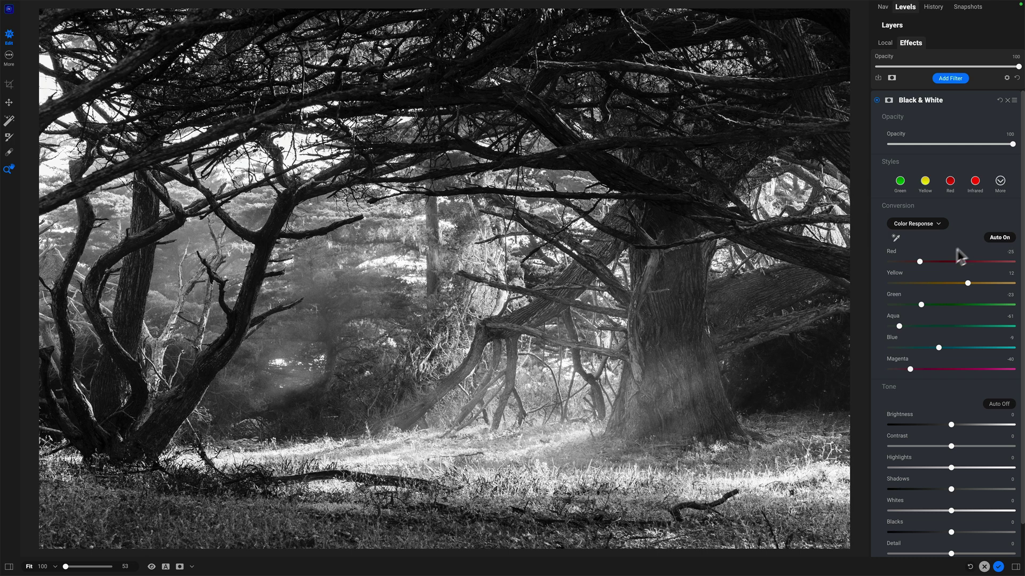
Step: Set the Black & White color response to Yellow 40, Green -8 and Blue -19
left_click_drag(913, 280, 978, 286)
left_click_drag(871, 312, 899, 321)
left_click_drag(898, 376, 876, 376)
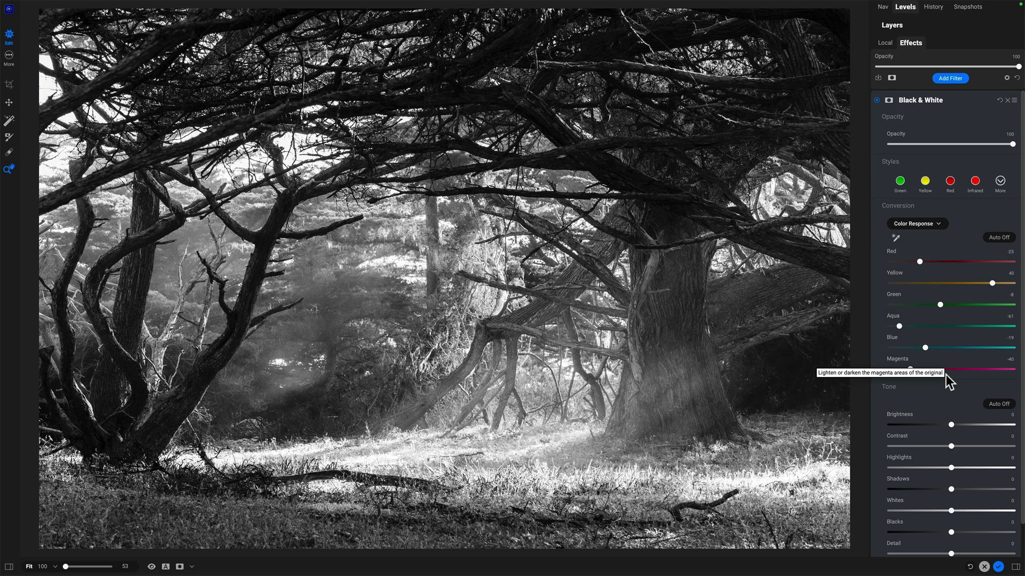
Step: Set the Black & White filter's tone to Contrast 9, Highlights 10 and Shadows -7
left_click_drag(950, 446, 952, 446)
left_click_drag(935, 405, 917, 373)
double_click(846, 359)
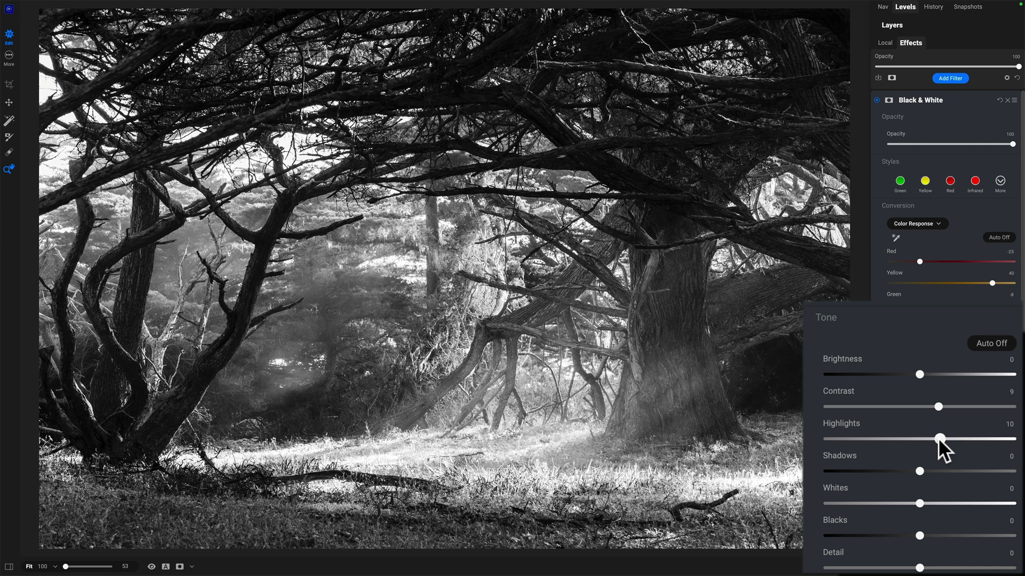
left_click_drag(919, 471, 904, 468)
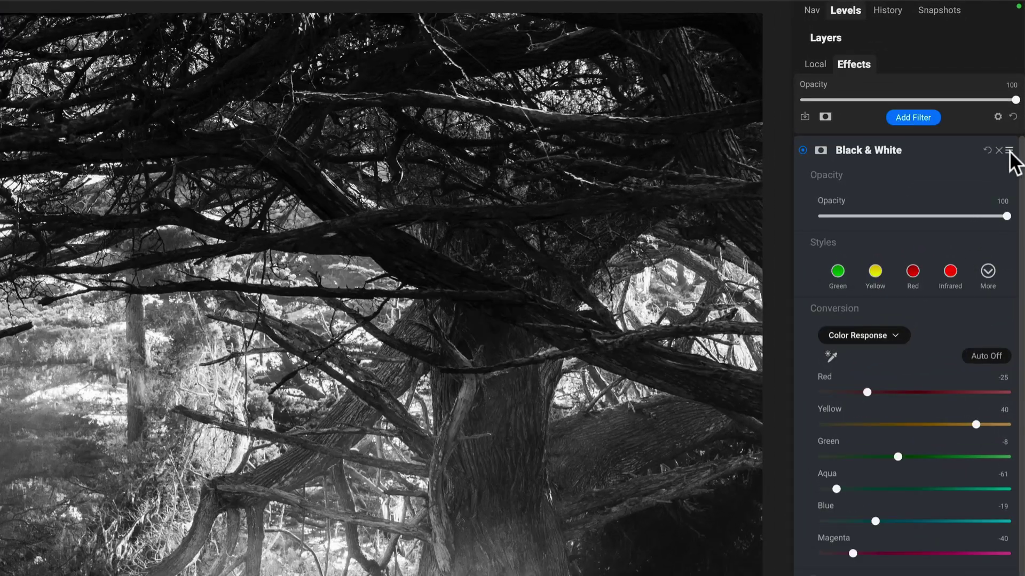
Step: Set the Black & White filter's blend mode to Luminosity and compare the photo with and without the filter
left_click(1009, 151)
left_click(966, 207)
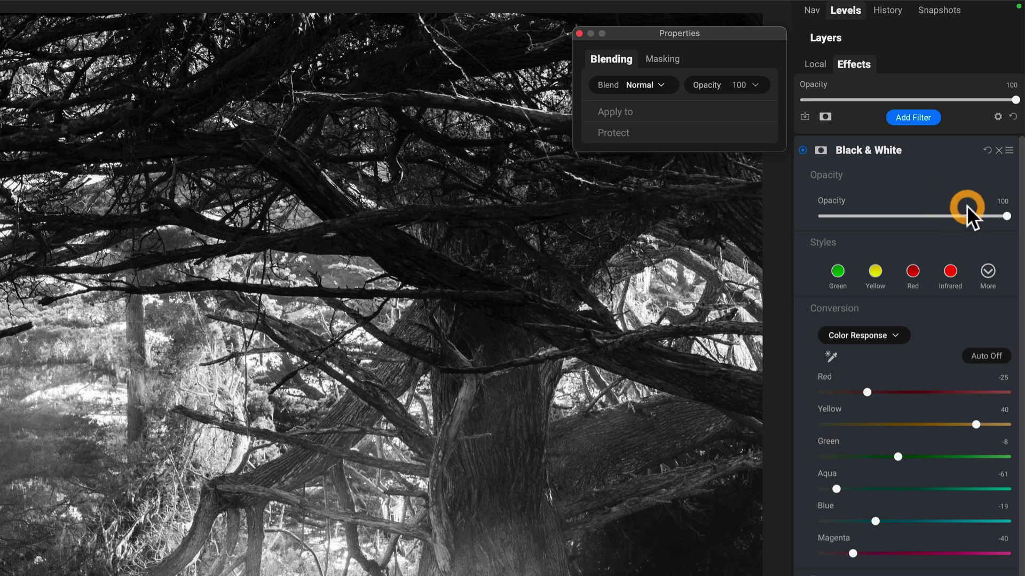
left_click(662, 84)
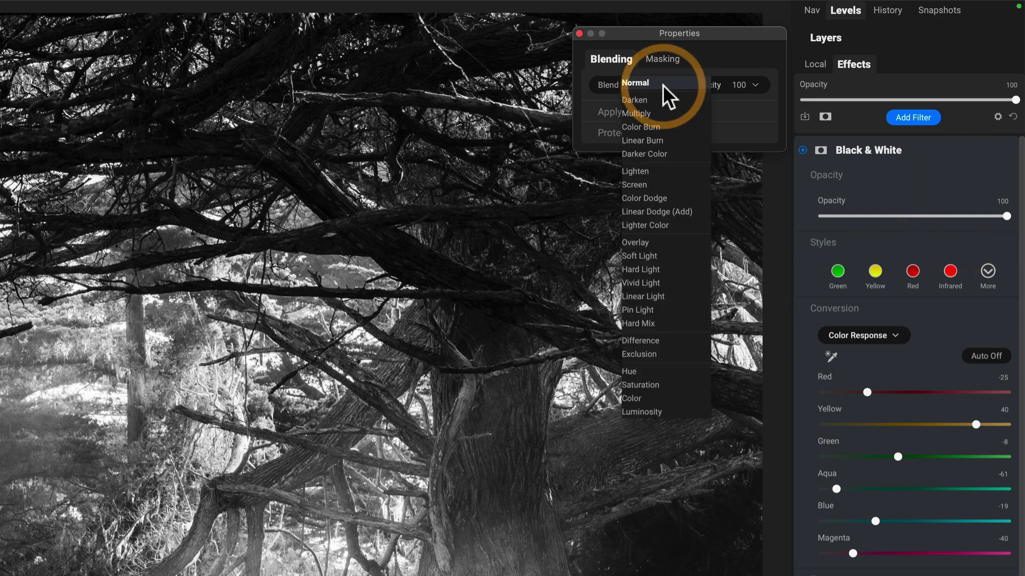
left_click(638, 412)
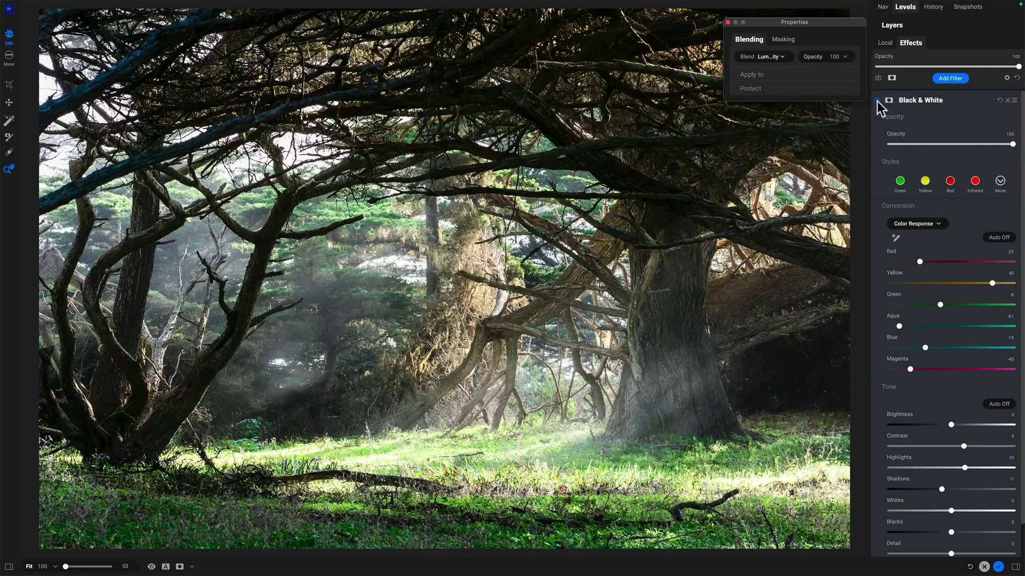
left_click(879, 100)
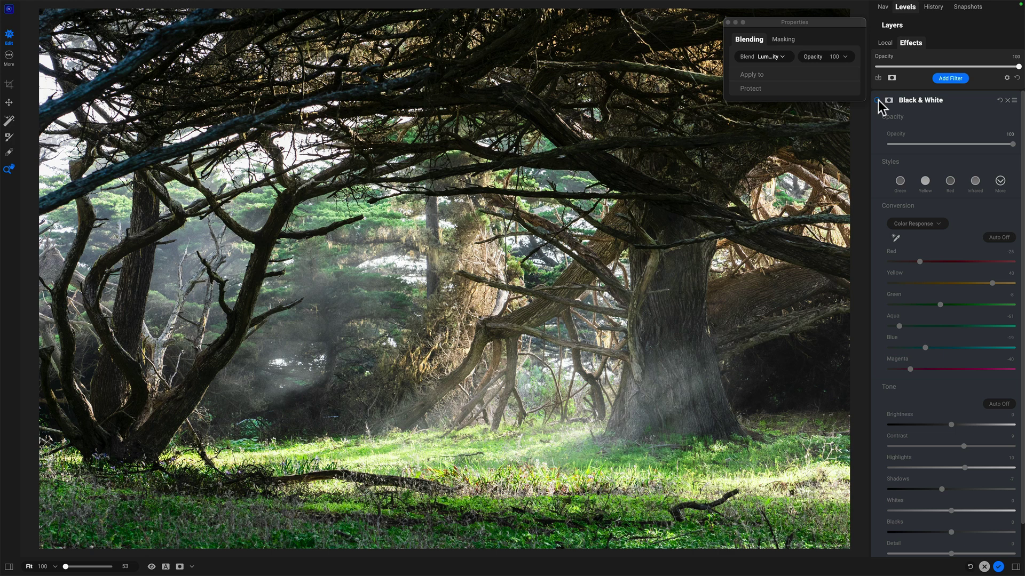
left_click(878, 101)
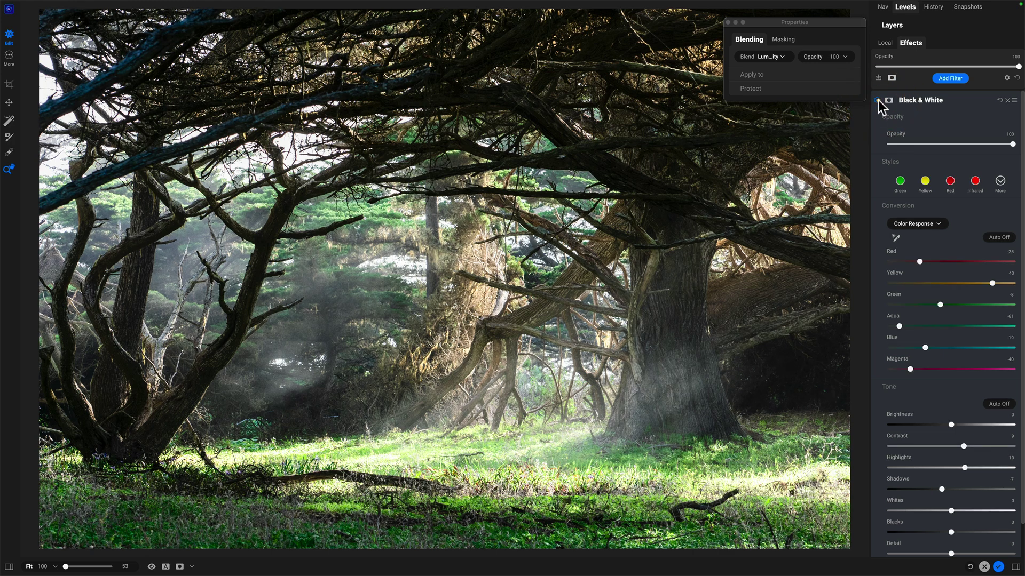
left_click(878, 100)
left_click(878, 100)
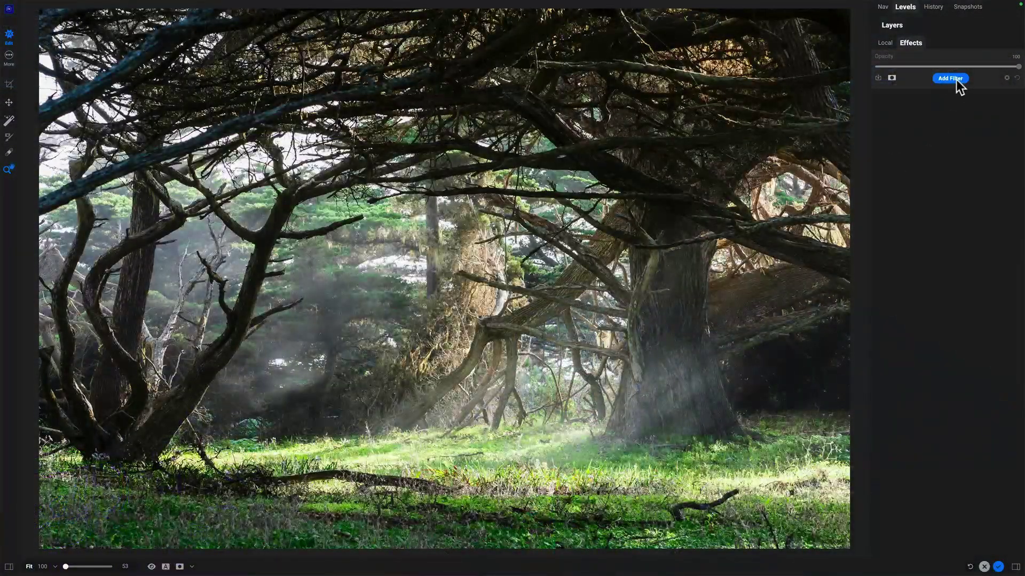
Step: Add a Curves filter and raise the red channel's curve with a point at In 80, Out 85
left_click(952, 79)
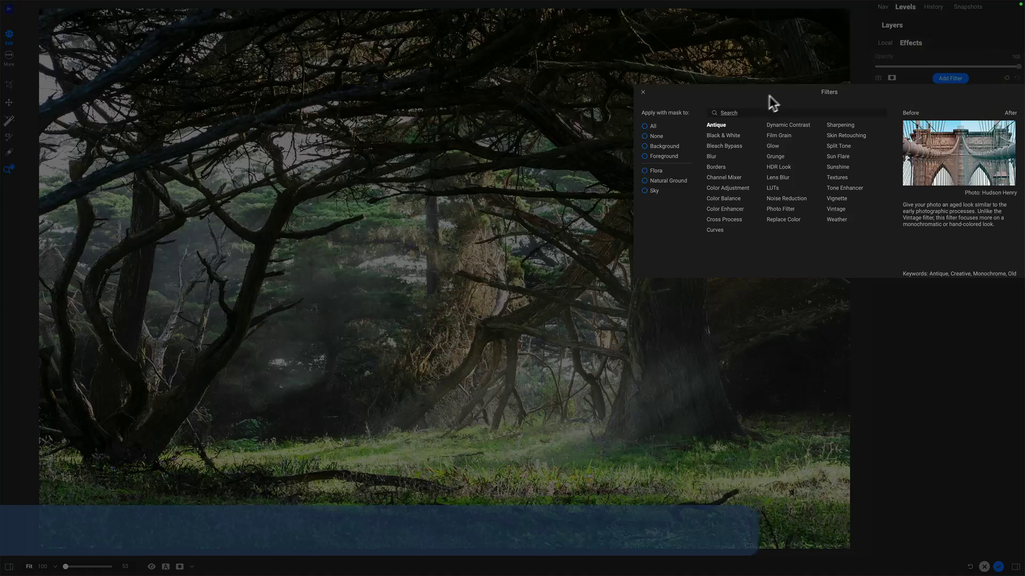
left_click(718, 231)
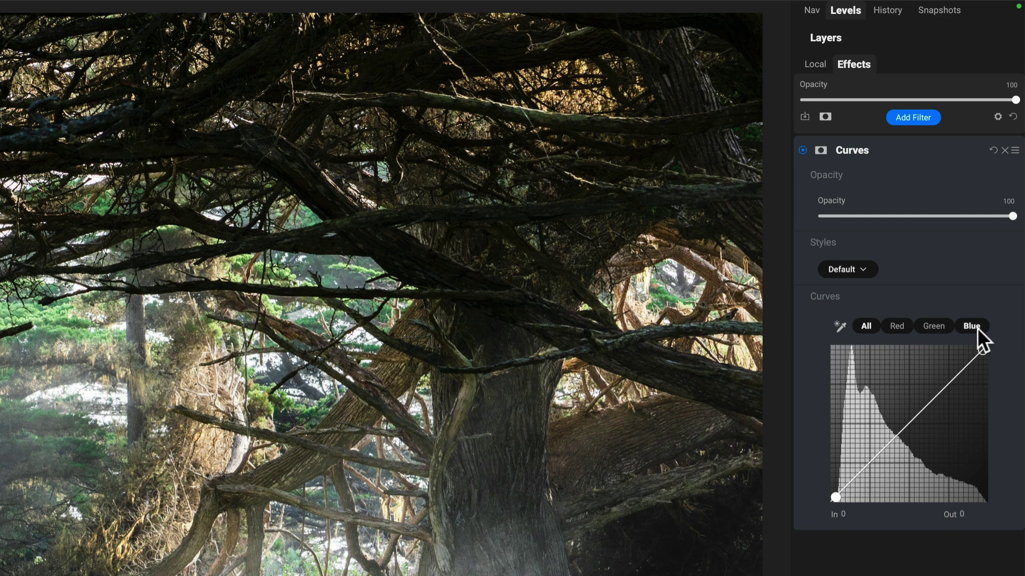
left_click(901, 325)
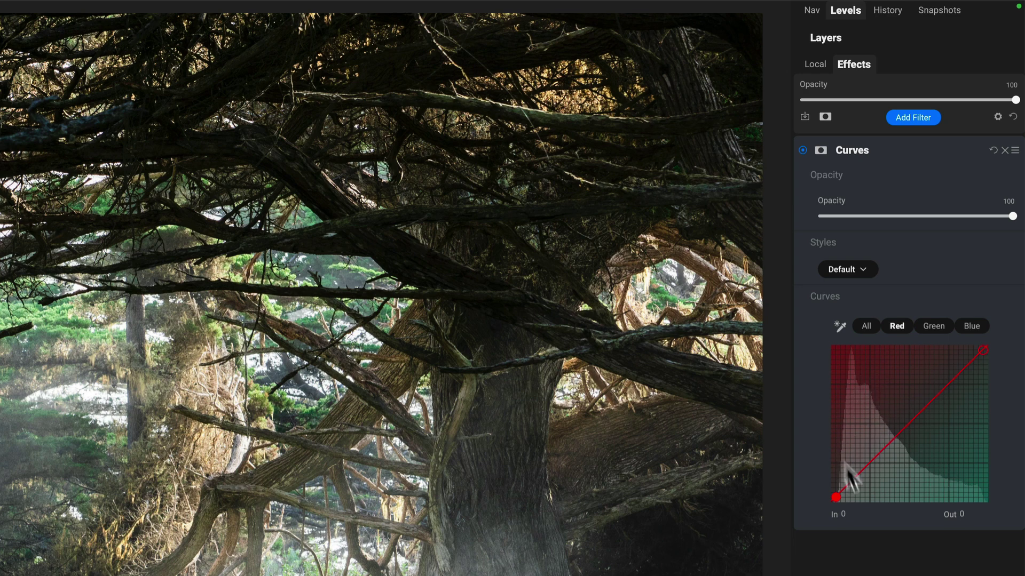
left_click(878, 451)
left_click(879, 448)
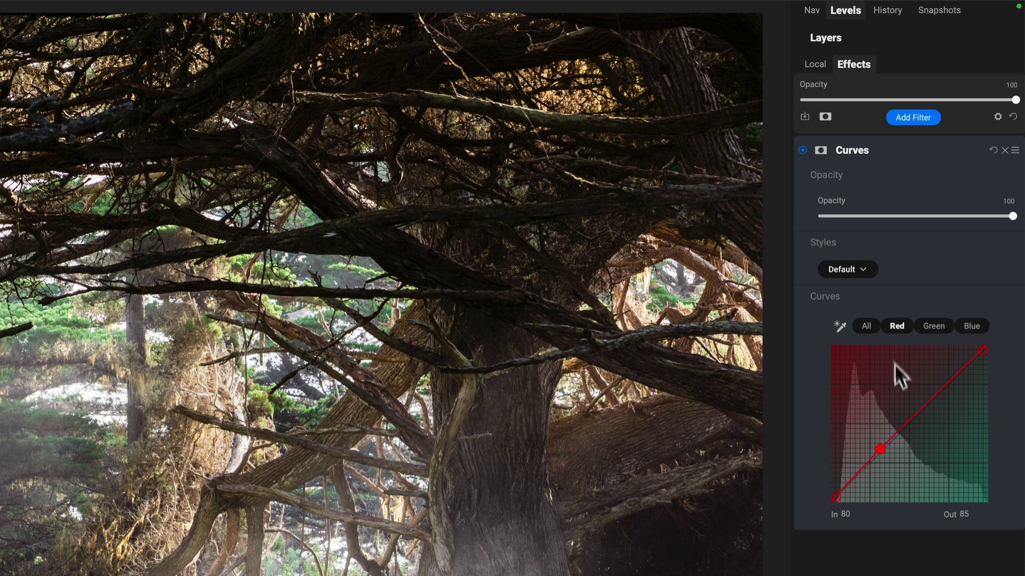
Step: Lower the green curve with a point at In 74, Out 69 and raise the blue curve with a point at In 67, Out 74
left_click(938, 327)
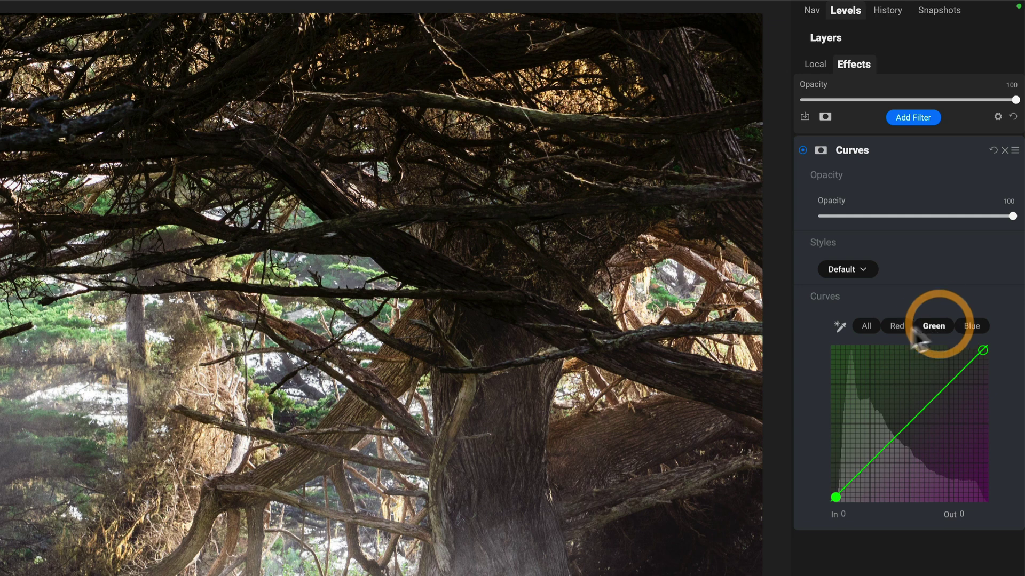
left_click(875, 458)
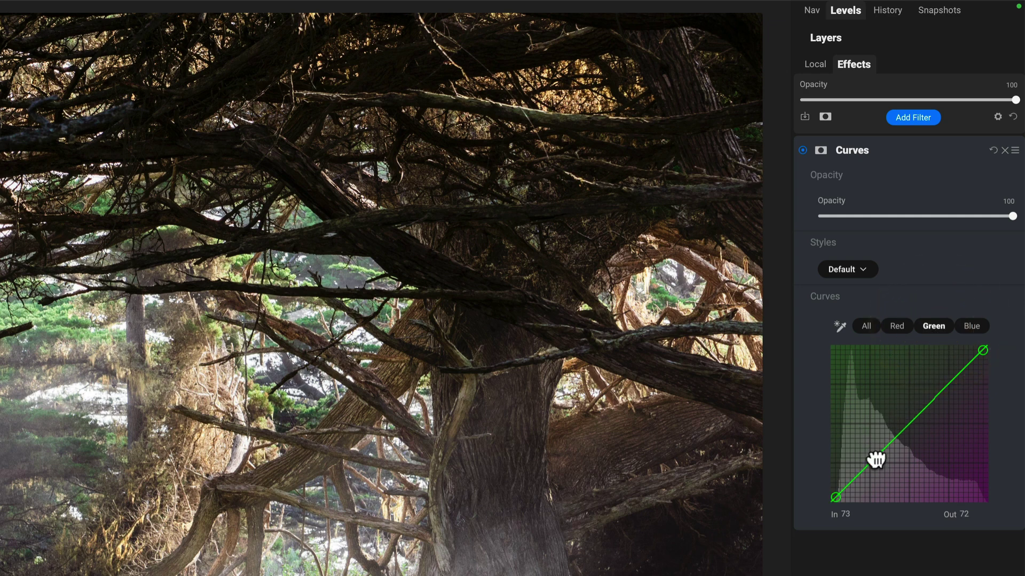
left_click_drag(876, 459, 875, 461)
left_click(875, 457)
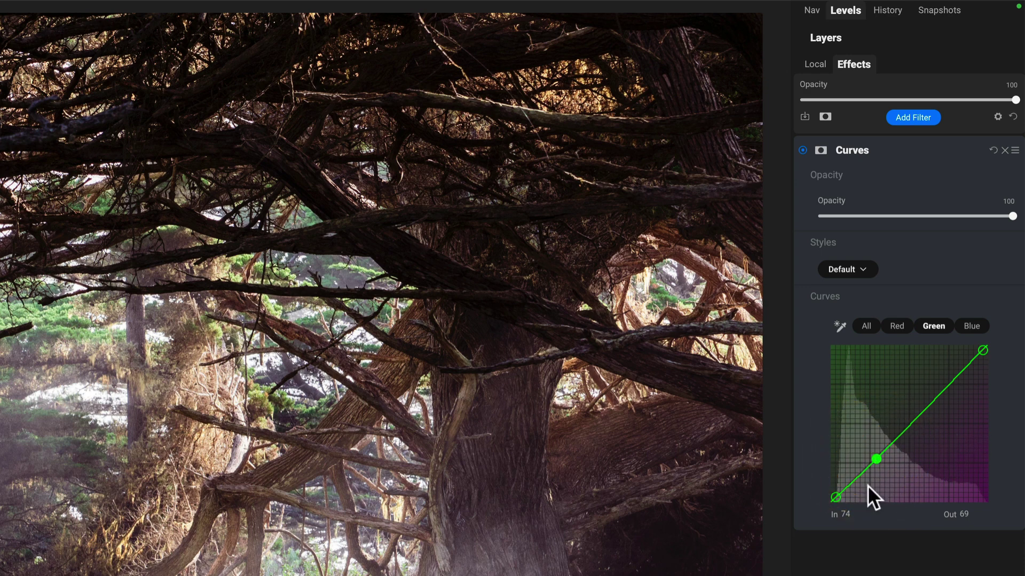
left_click(974, 325)
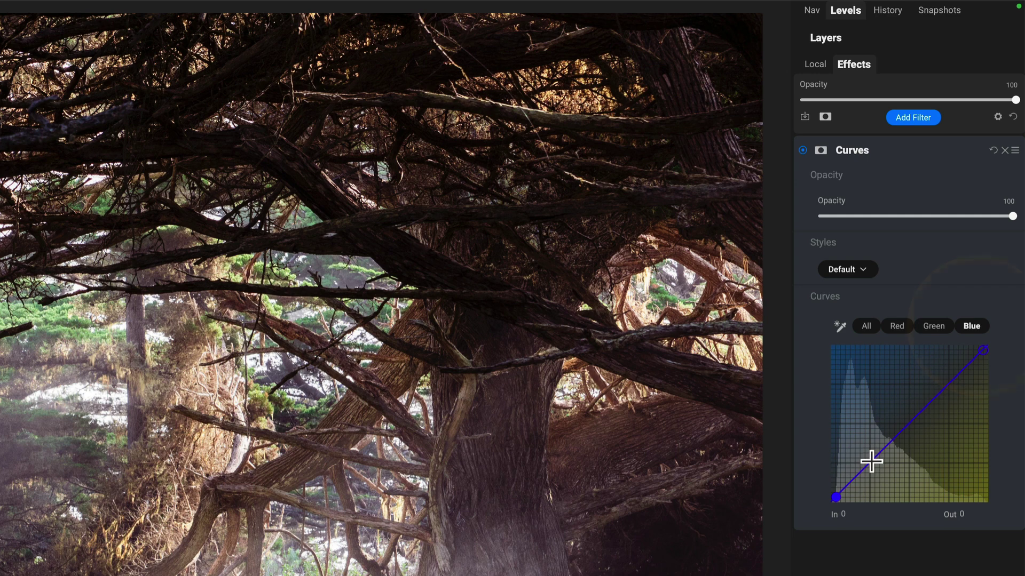
left_click_drag(873, 463, 871, 457)
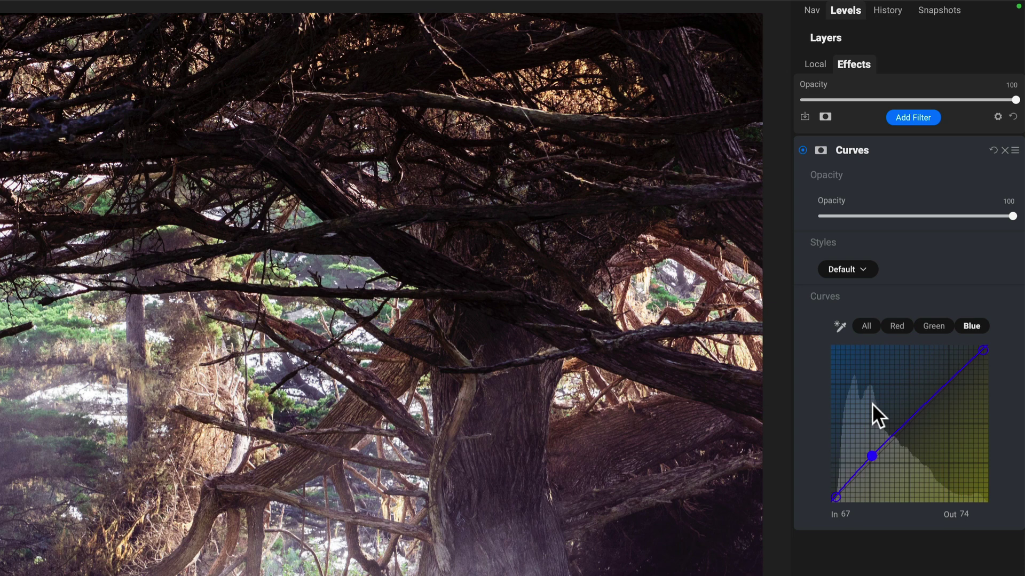
Step: Strengthen the color shift by moving the curve points to In 76, Out 89 for red, In 77, Out 68 for green and Out 79 for blue
left_click(897, 325)
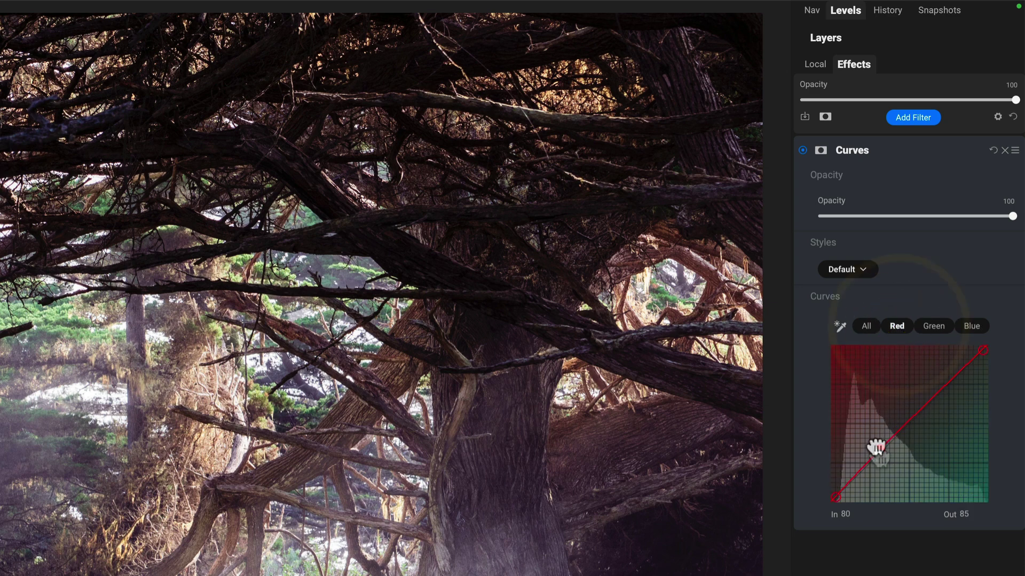
left_click(877, 448)
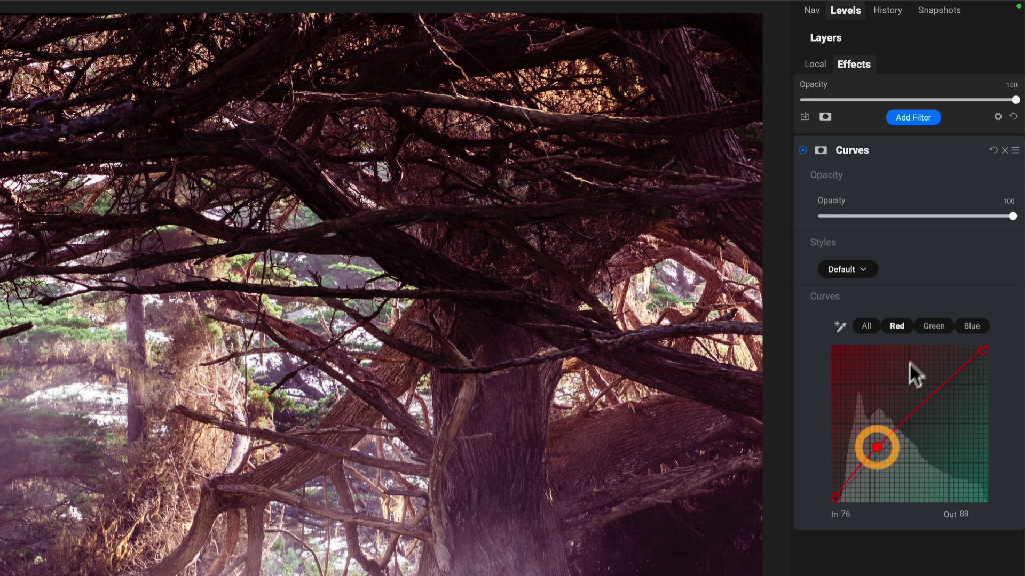
left_click(931, 326)
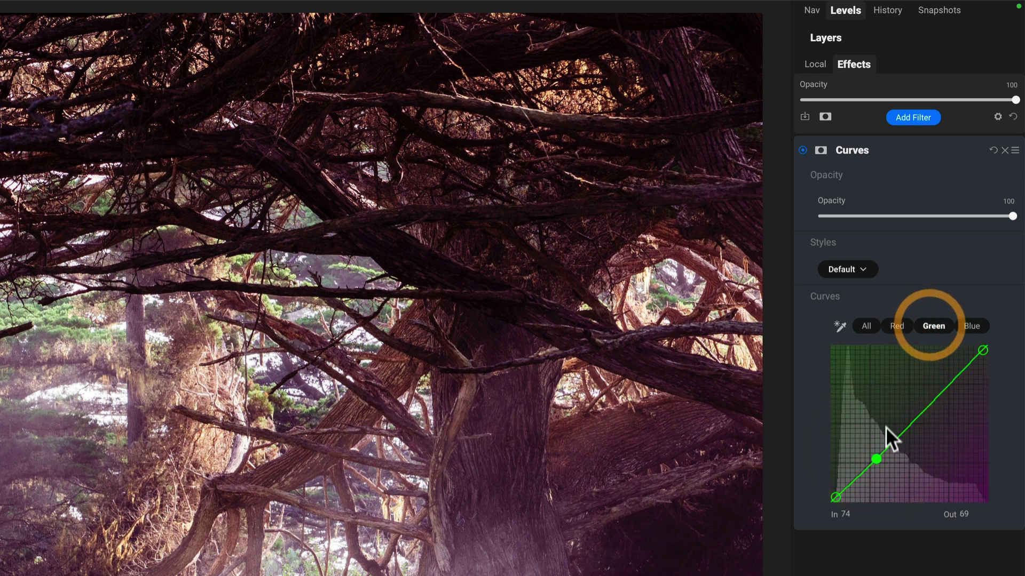
left_click(877, 460)
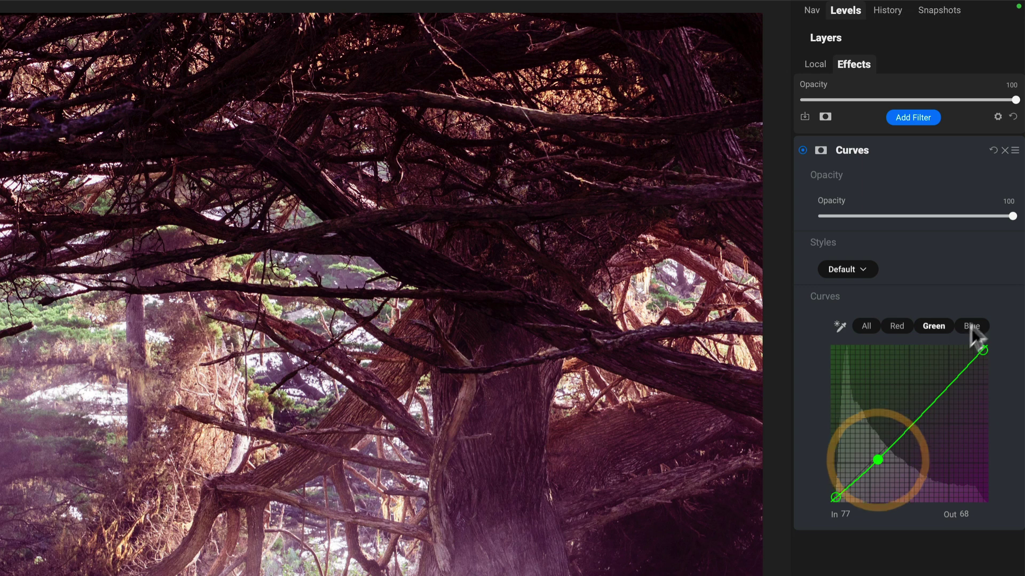
left_click(972, 326)
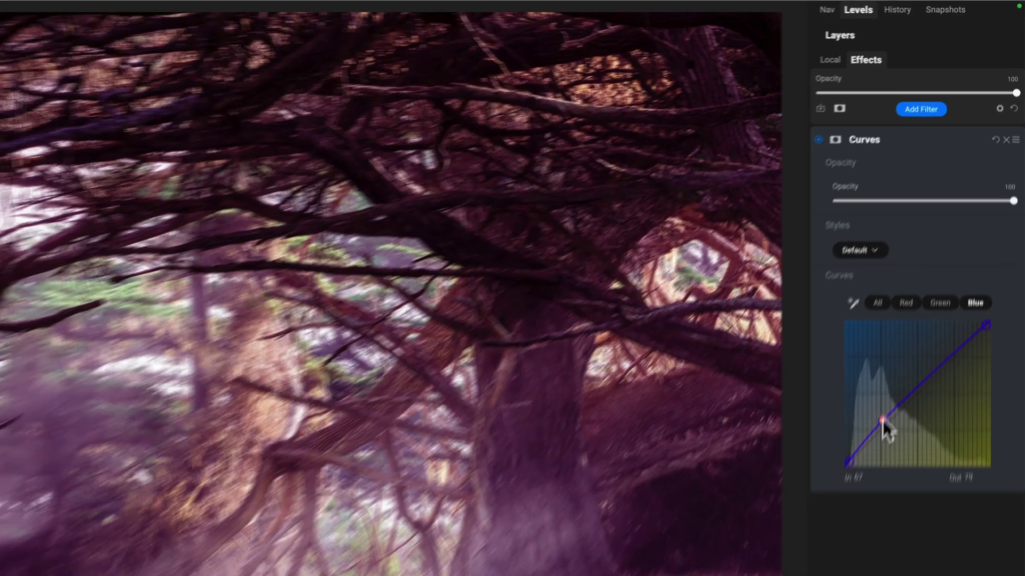
Step: Compare the forest photo with and without the Curves filter
left_click(873, 453)
left_click(877, 99)
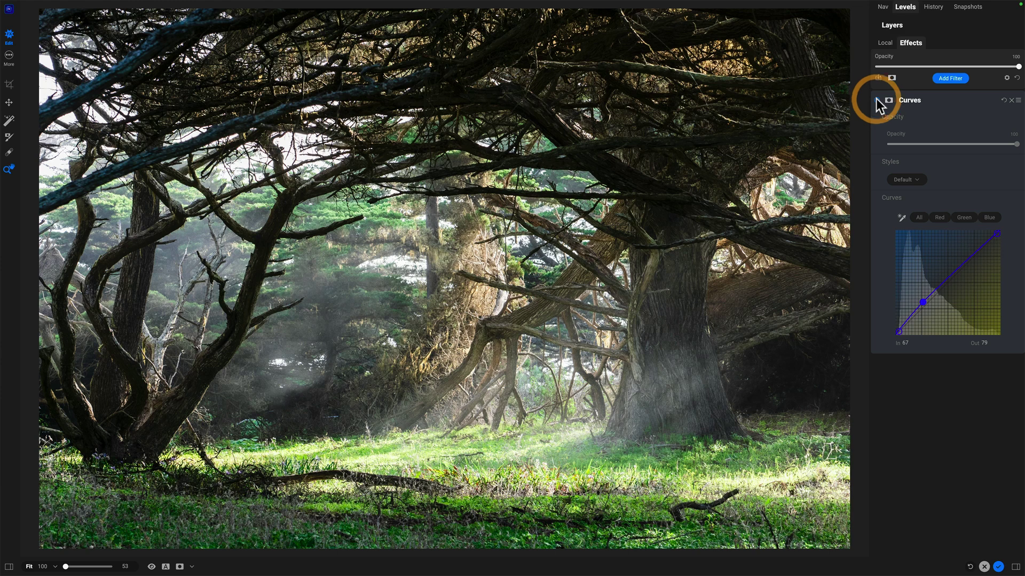
left_click(876, 100)
left_click(877, 99)
left_click(876, 100)
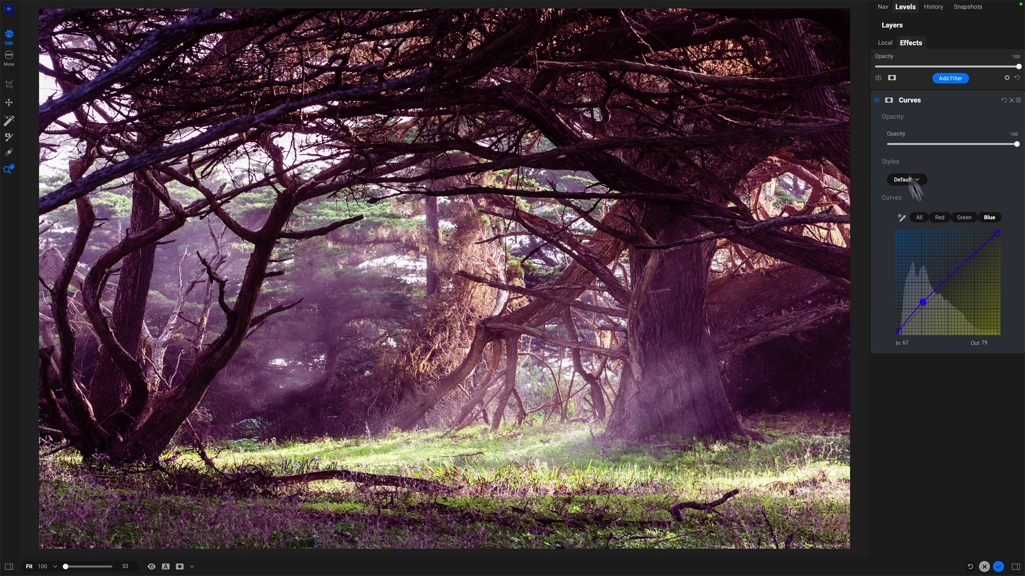
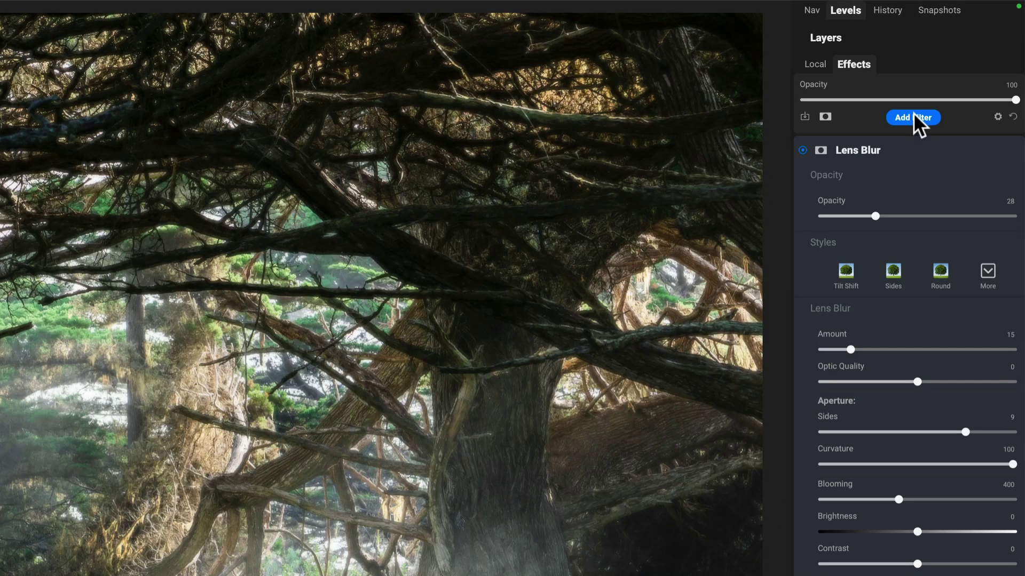
Step: Add a Blur filter above the Lens Blur filter and set its opacity to 20
left_click(913, 114)
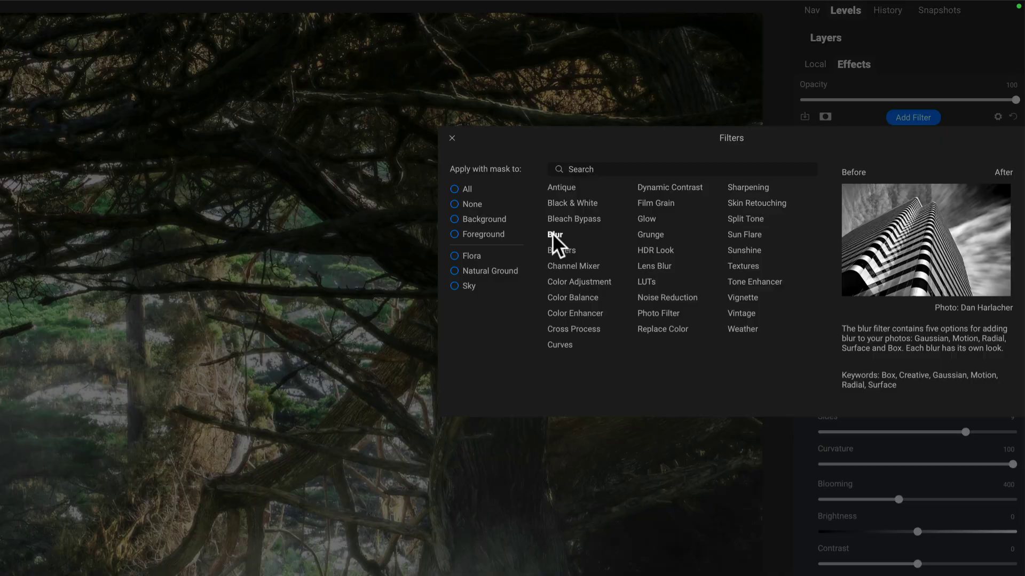
left_click(555, 235)
left_click_drag(1014, 217, 830, 223)
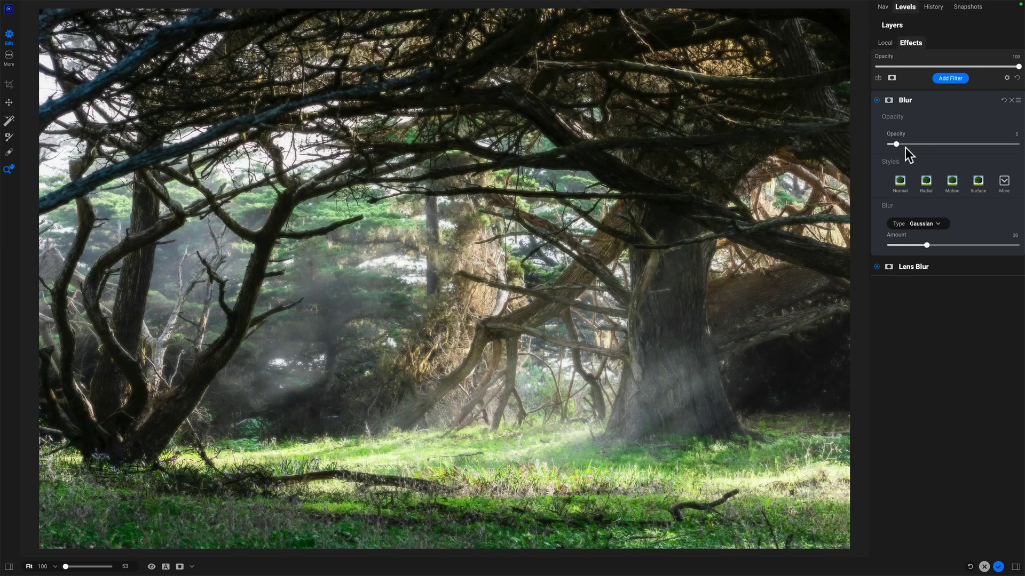
left_click_drag(905, 154, 922, 153)
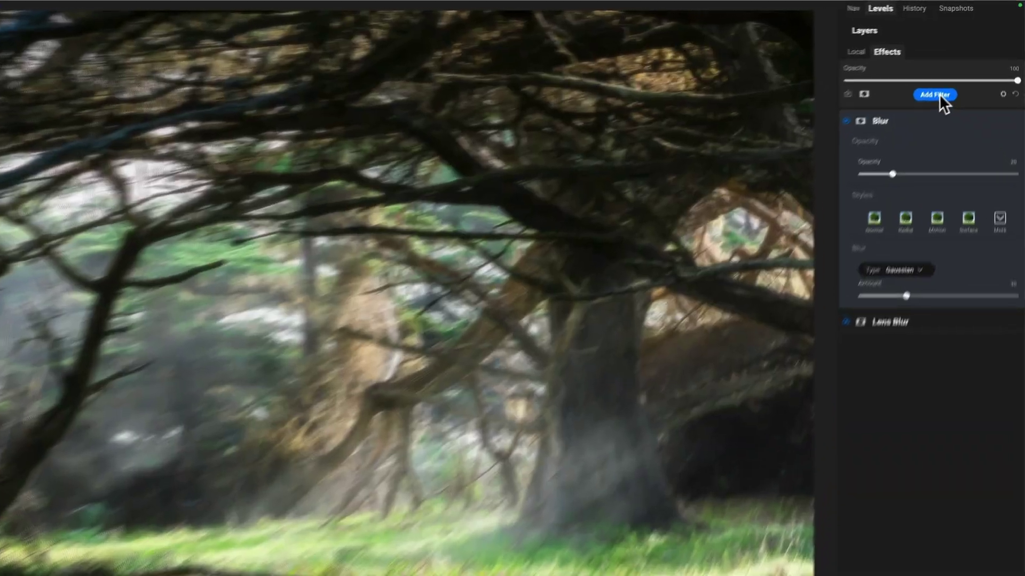
Step: Add a Glow filter above the Blur filter and apply its Lighter style
left_click(953, 78)
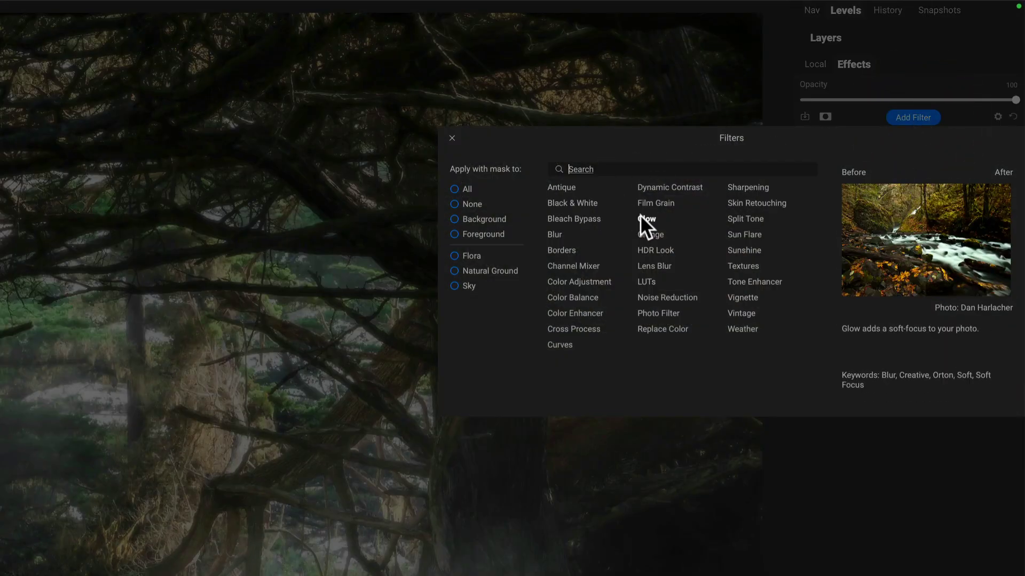
left_click(640, 216)
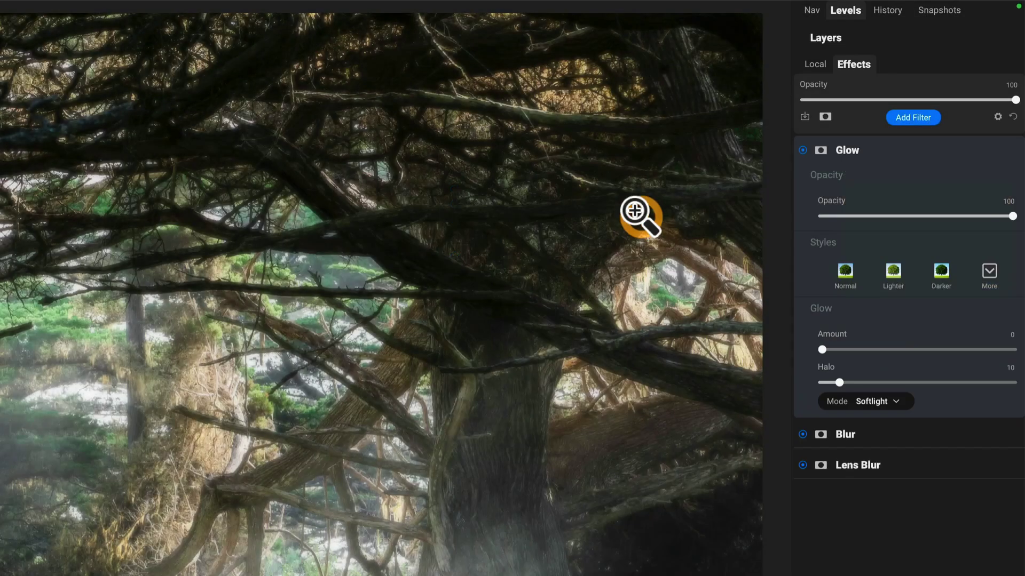
left_click(894, 270)
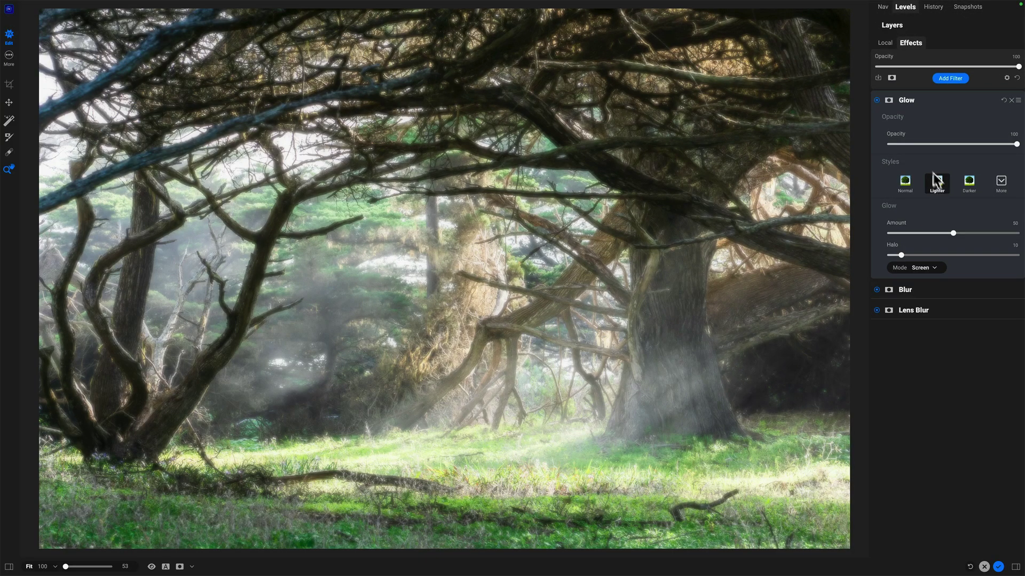
Step: Apply a luminosity mask to the Glow filter and lower the mask's density
left_click(889, 100)
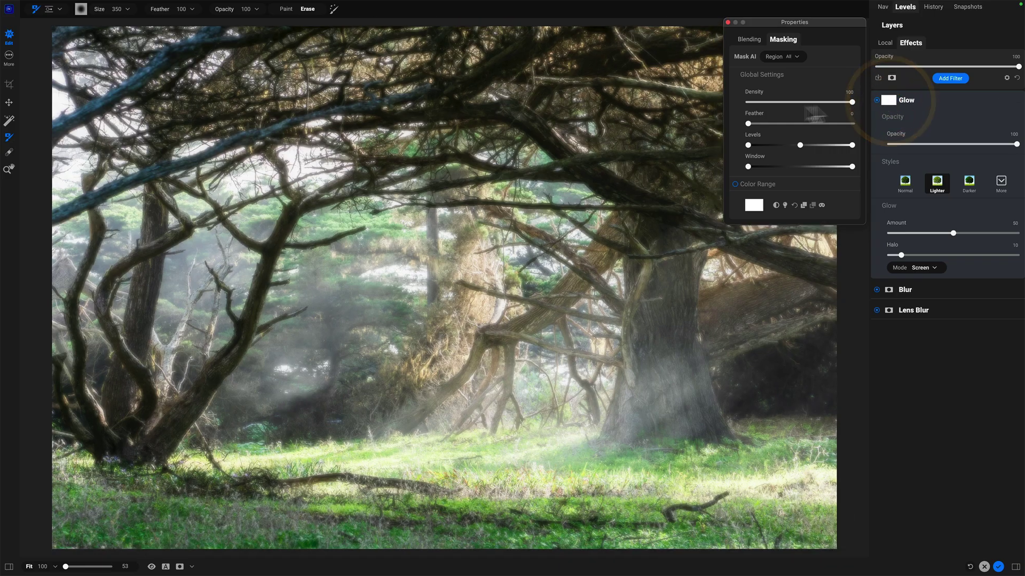
left_click(784, 204)
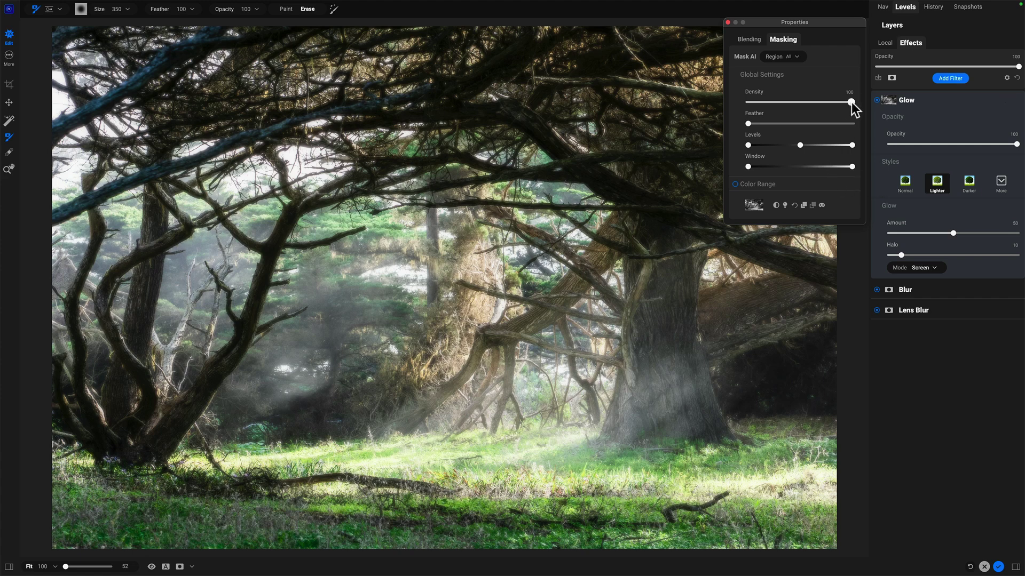
left_click_drag(851, 101, 782, 105)
left_click(728, 22)
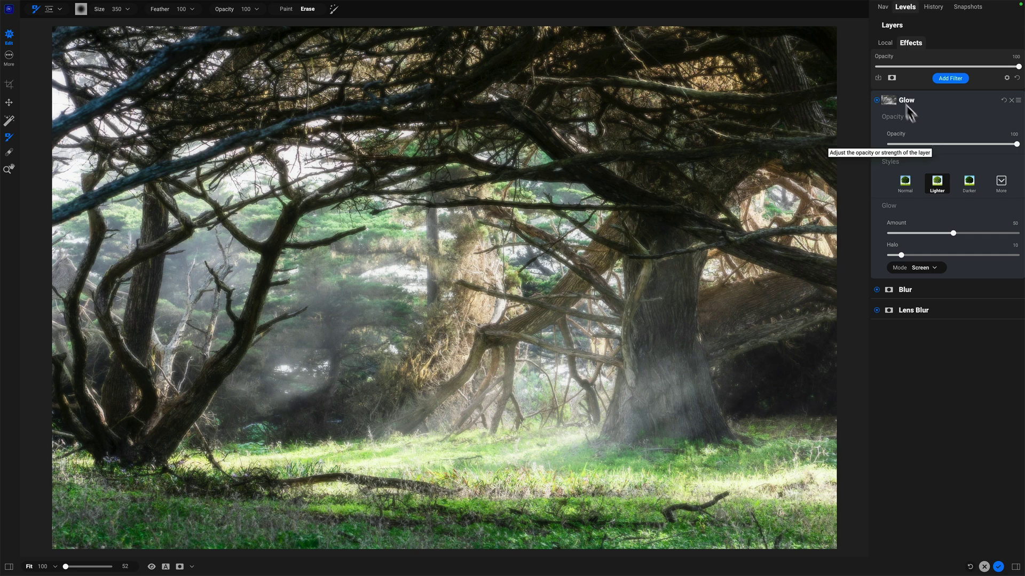
Step: Compare the photo with the overall Effects opacity at 0 and back at 100
left_click(876, 66)
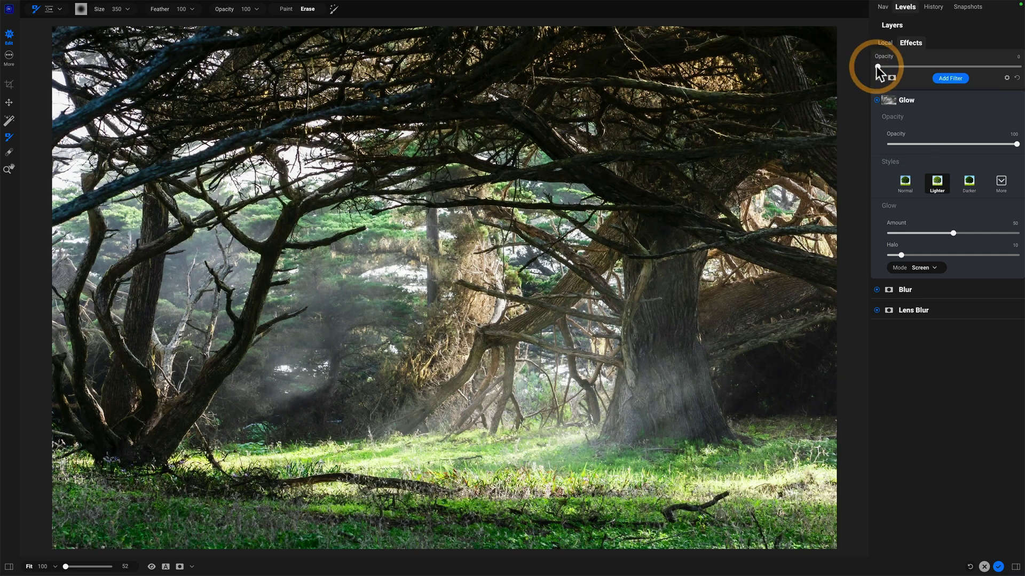
left_click(1019, 66)
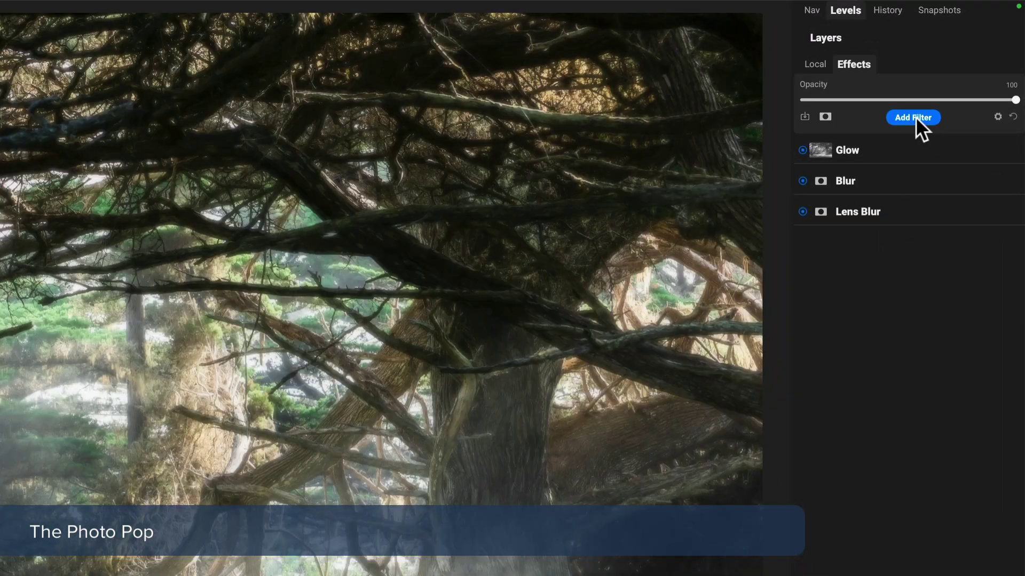
Step: Add a Color Enhancer filter above the Glow filter and compare the photo with the filter off and on
left_click(950, 79)
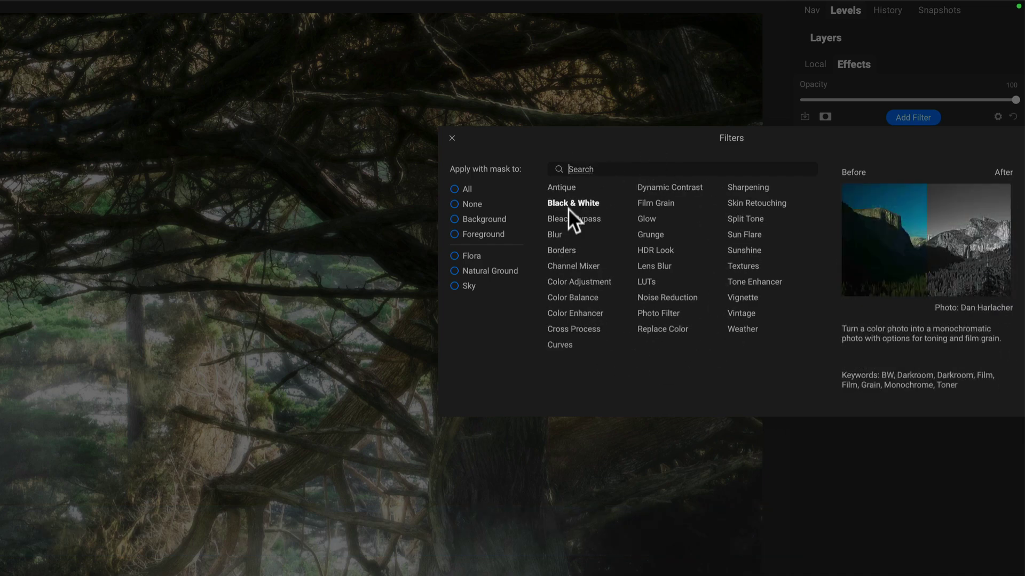
left_click(573, 313)
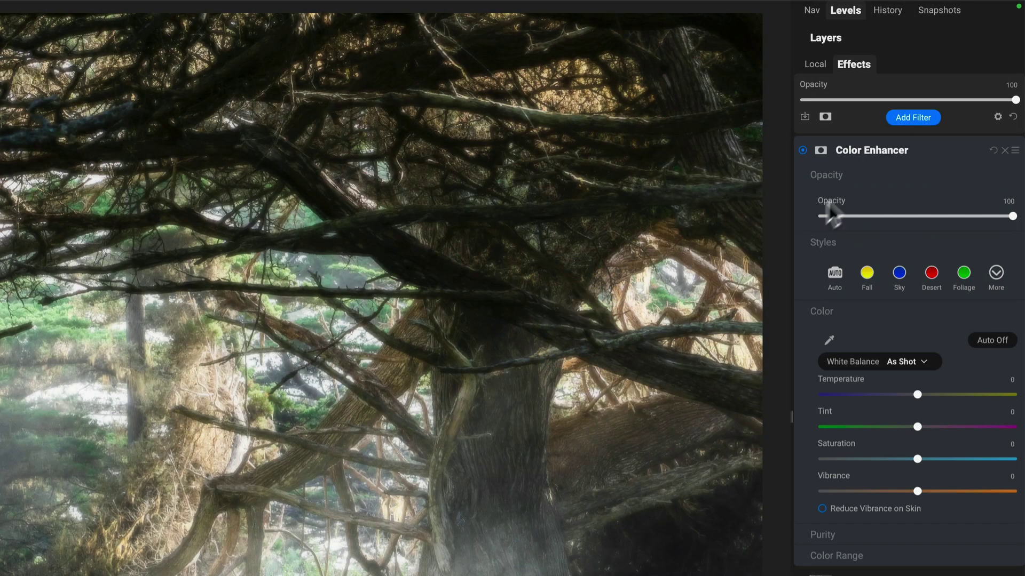
left_click(804, 149)
left_click(804, 150)
left_click(804, 149)
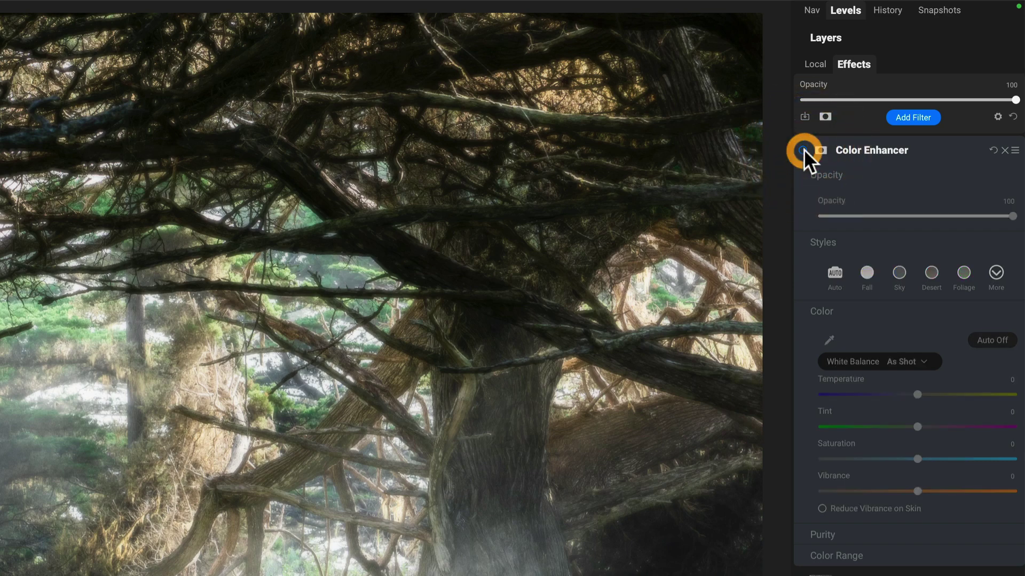
left_click(804, 149)
Step: Collapse the Color Enhancer filter's Color and Styles sections, keeping only its Opacity section expanded
left_click(809, 310)
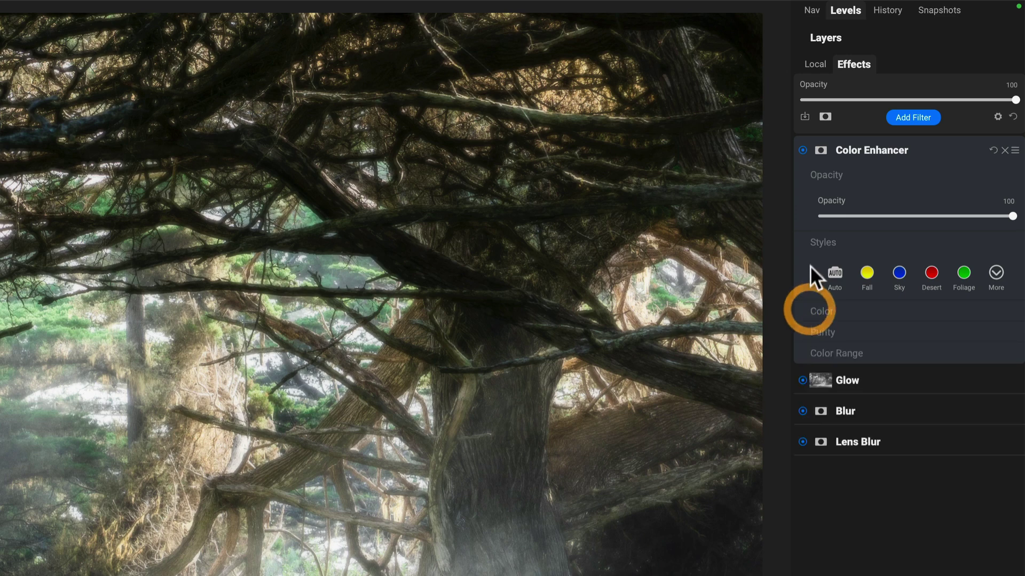
left_click(812, 242)
left_click(818, 178)
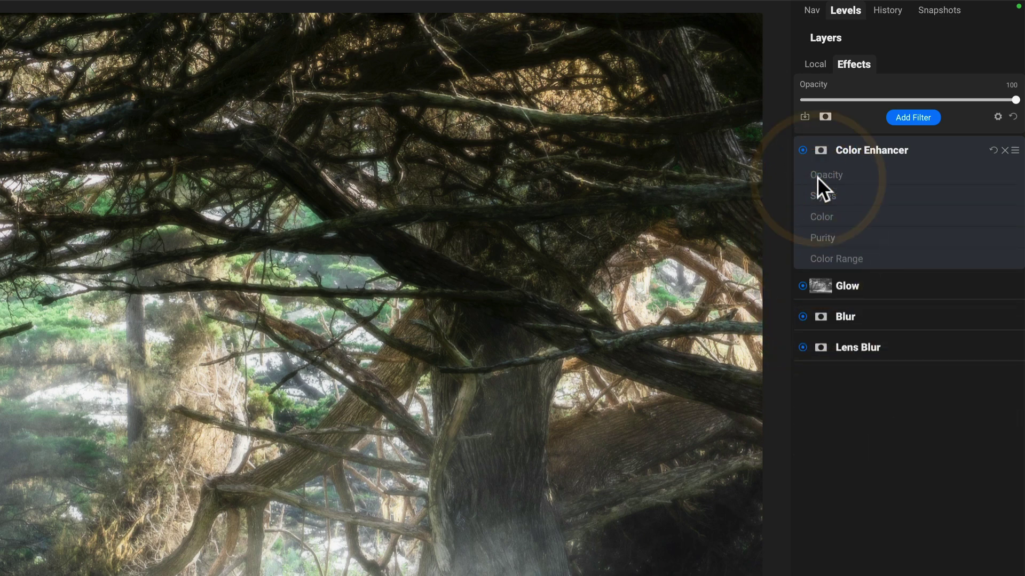
left_click(818, 177)
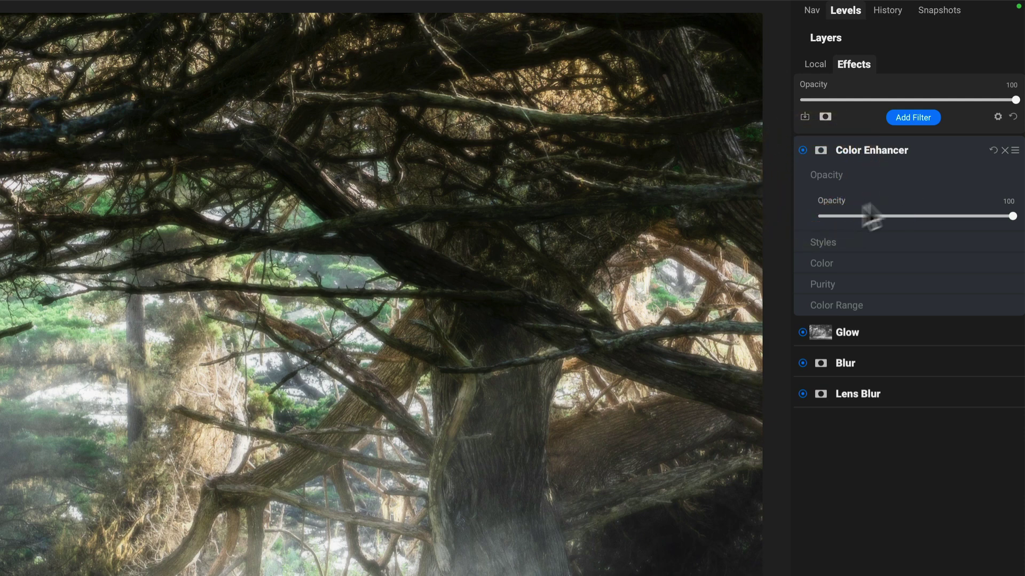
Step: Set the Color Enhancer filter's blend mode to Overlay and its opacity to 22, and compare the photo with and without it
left_click(1015, 152)
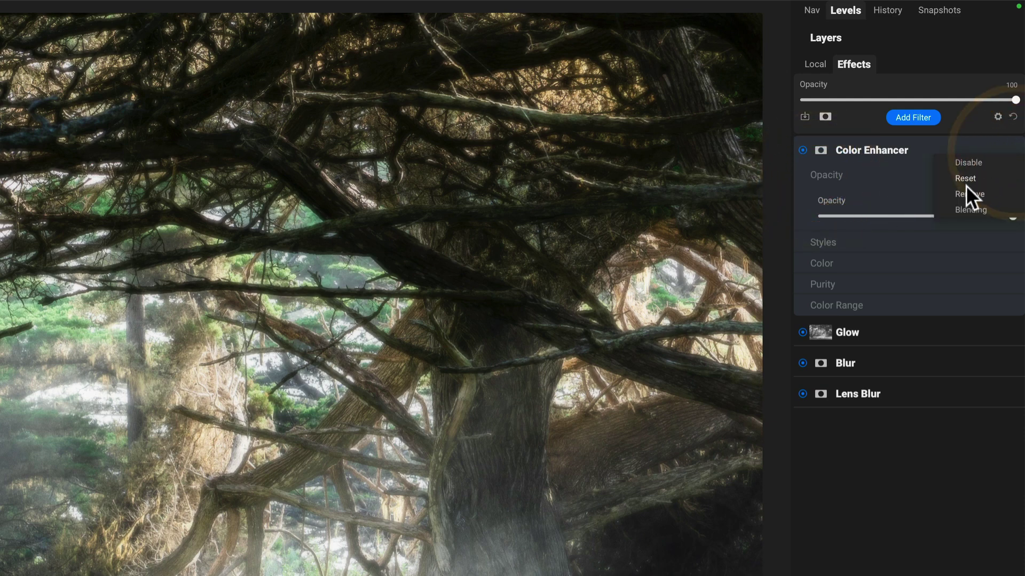
left_click(965, 208)
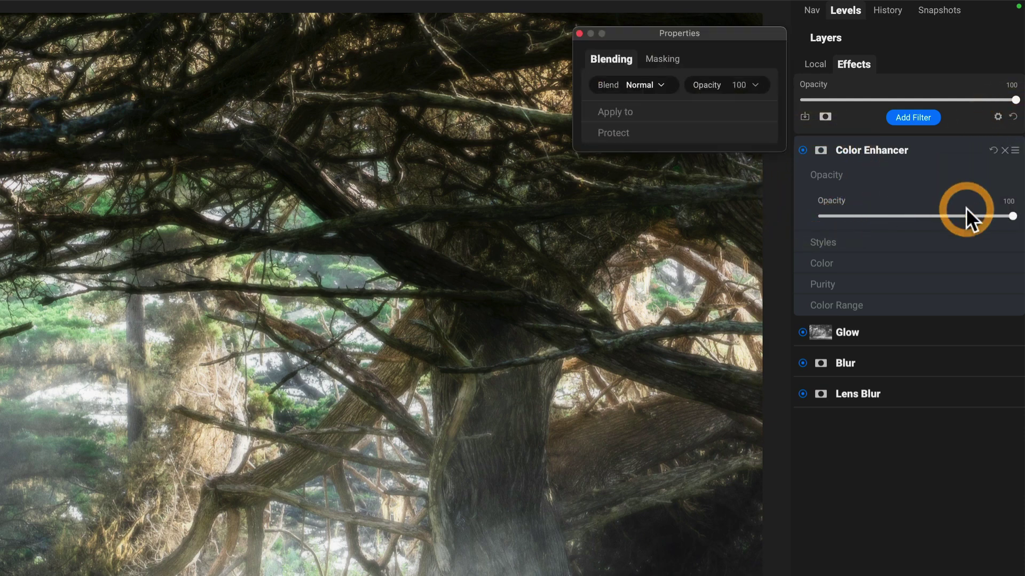
left_click(614, 84)
left_click(660, 84)
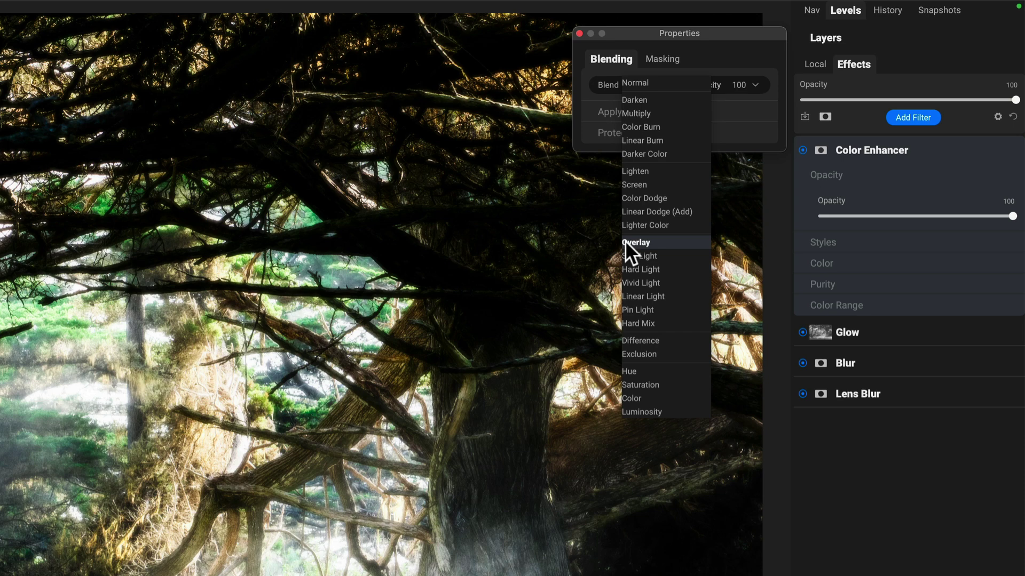
left_click(626, 241)
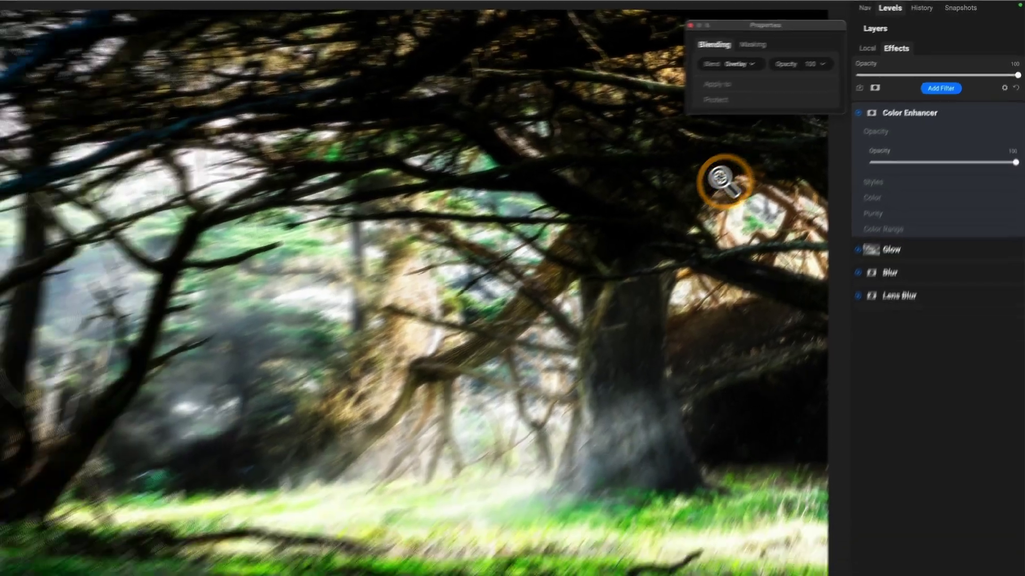
left_click_drag(987, 154, 851, 156)
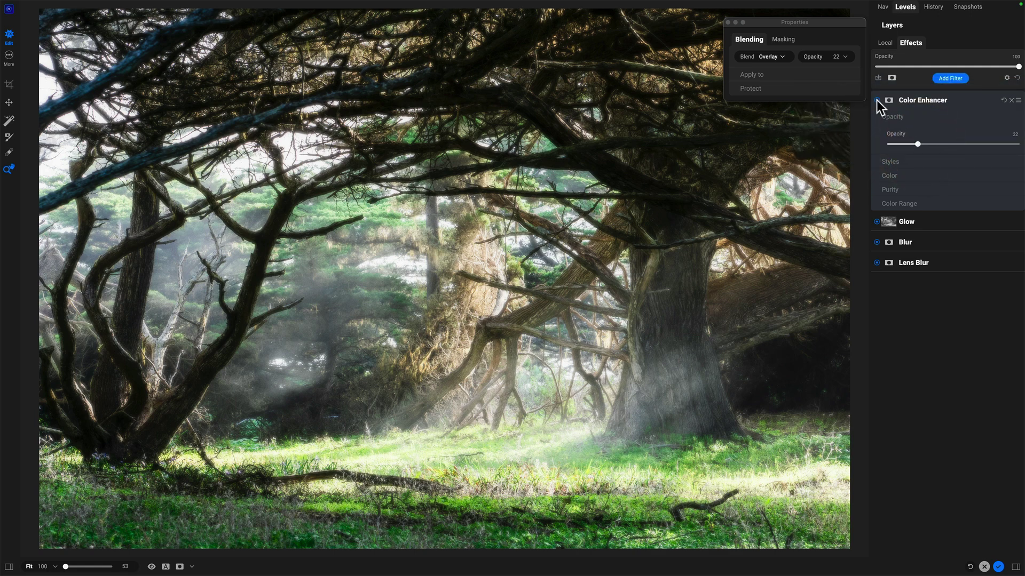
left_click(876, 100)
left_click(876, 100)
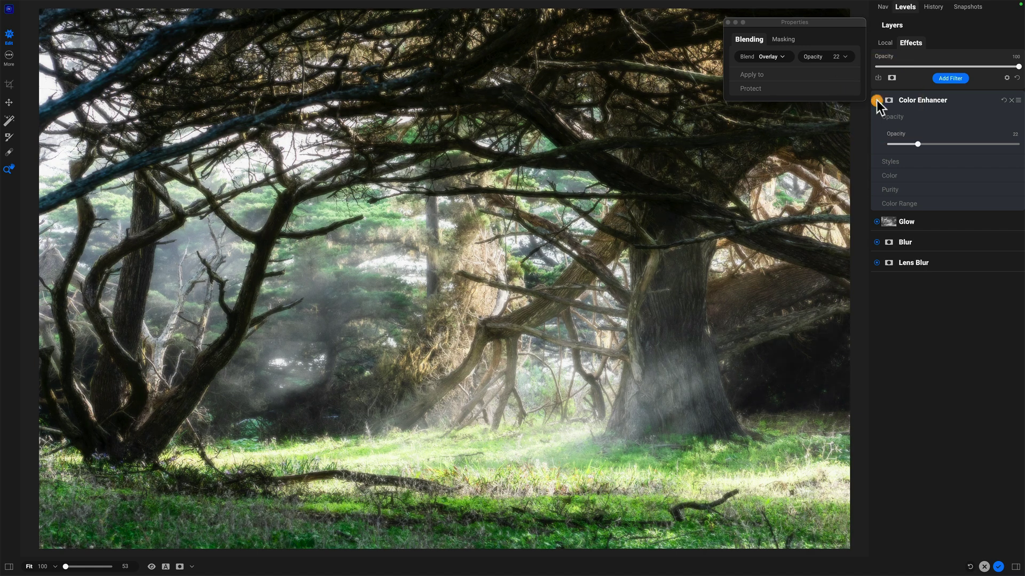